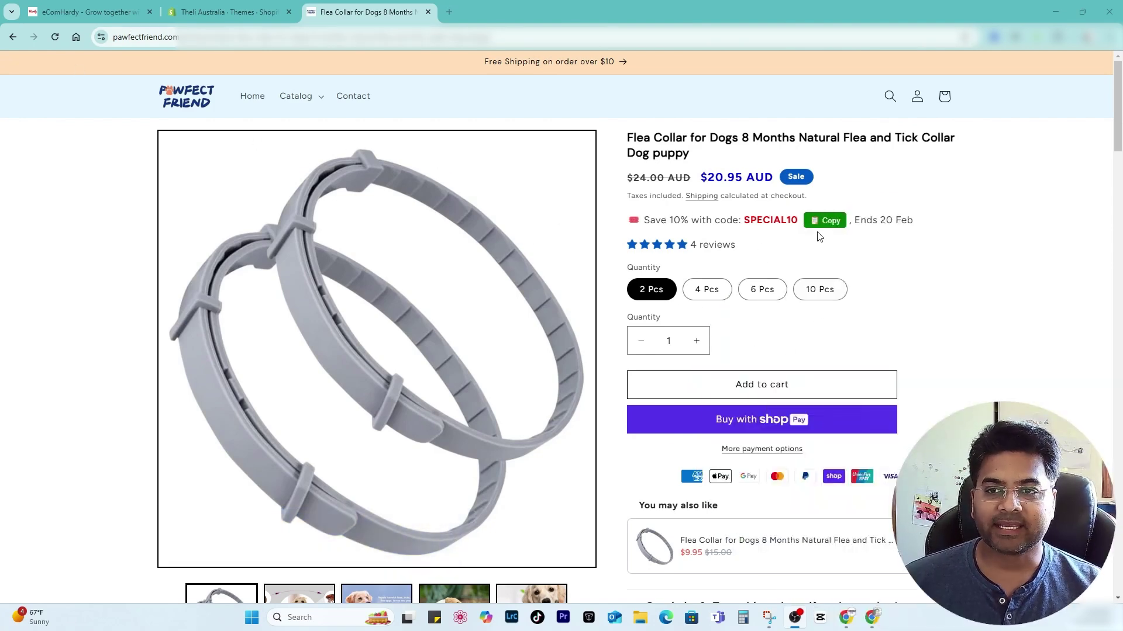
Try the one-click copy of coupon code SPECIAL10 on the example product page.
left_click_drag(916, 226, 629, 225)
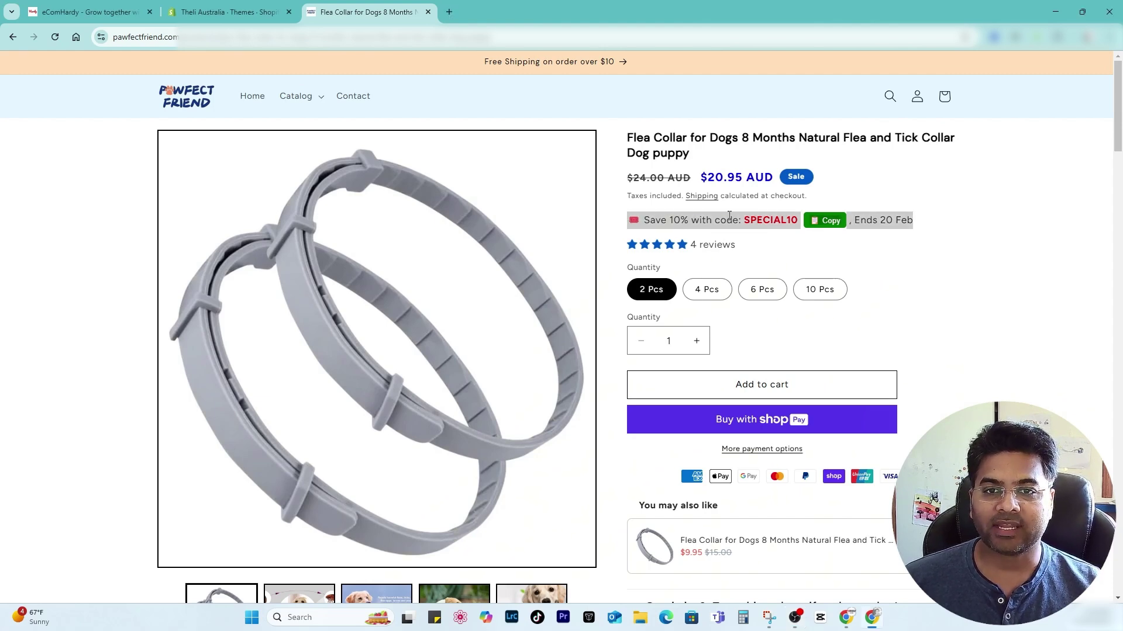
left_click(860, 258)
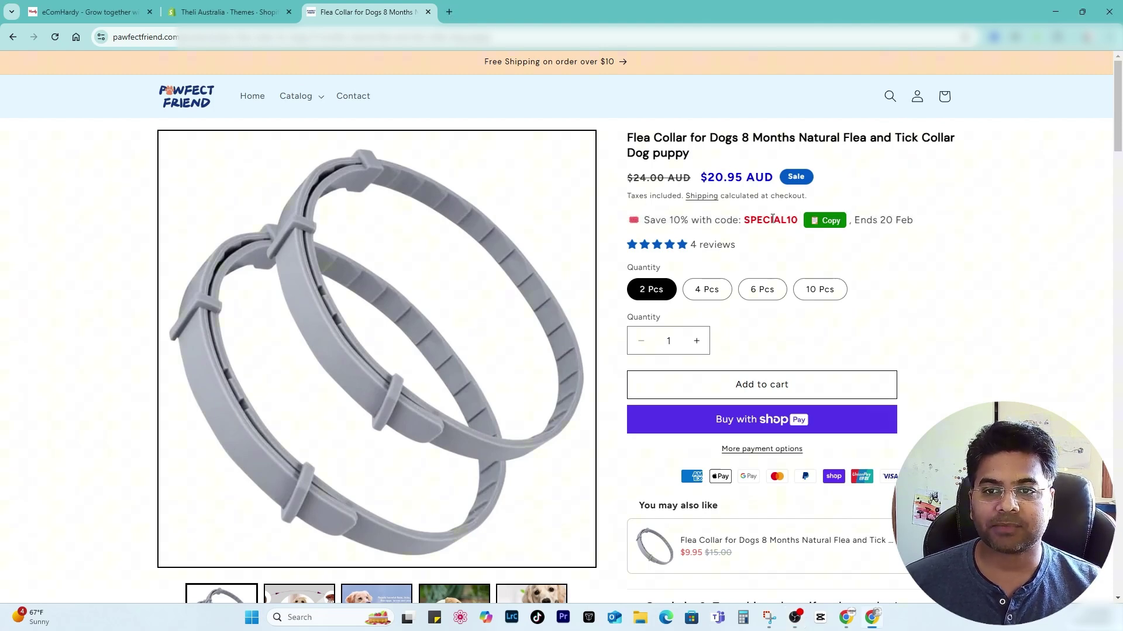
left_click(825, 228)
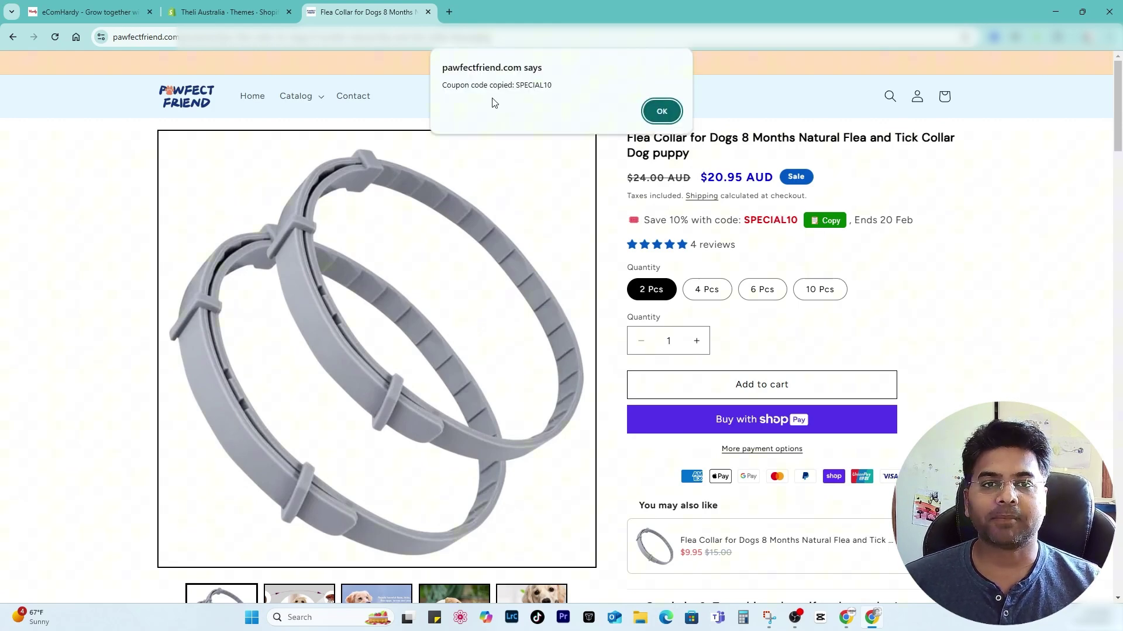
left_click(661, 111)
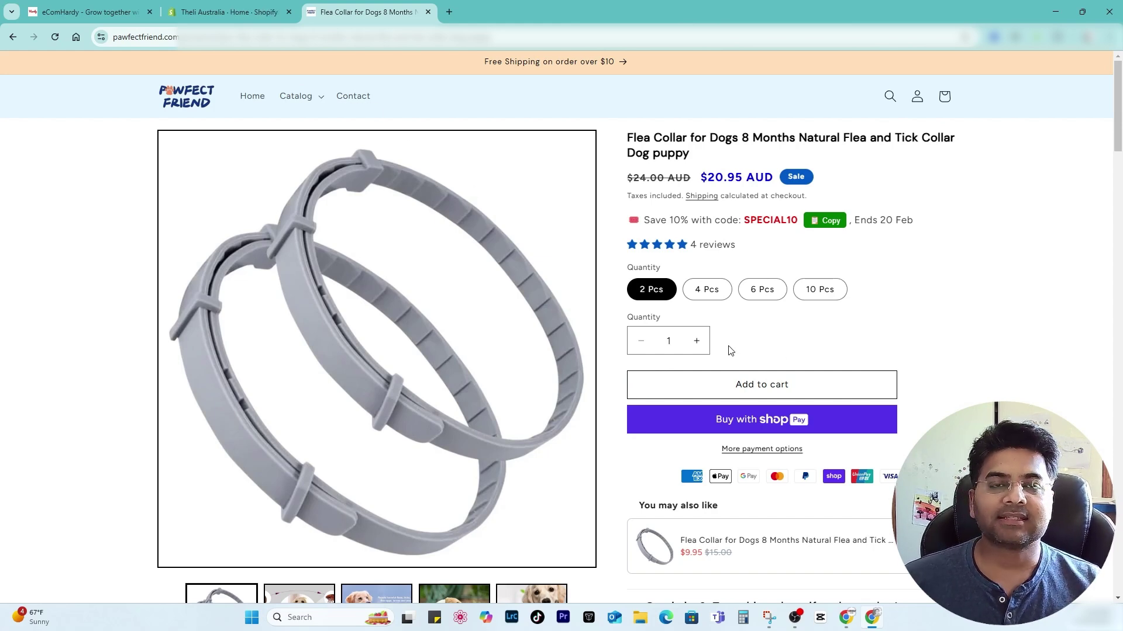
In the Shopify admin, go to Online Store > Themes and scroll down to the theme library.
left_click(245, 16)
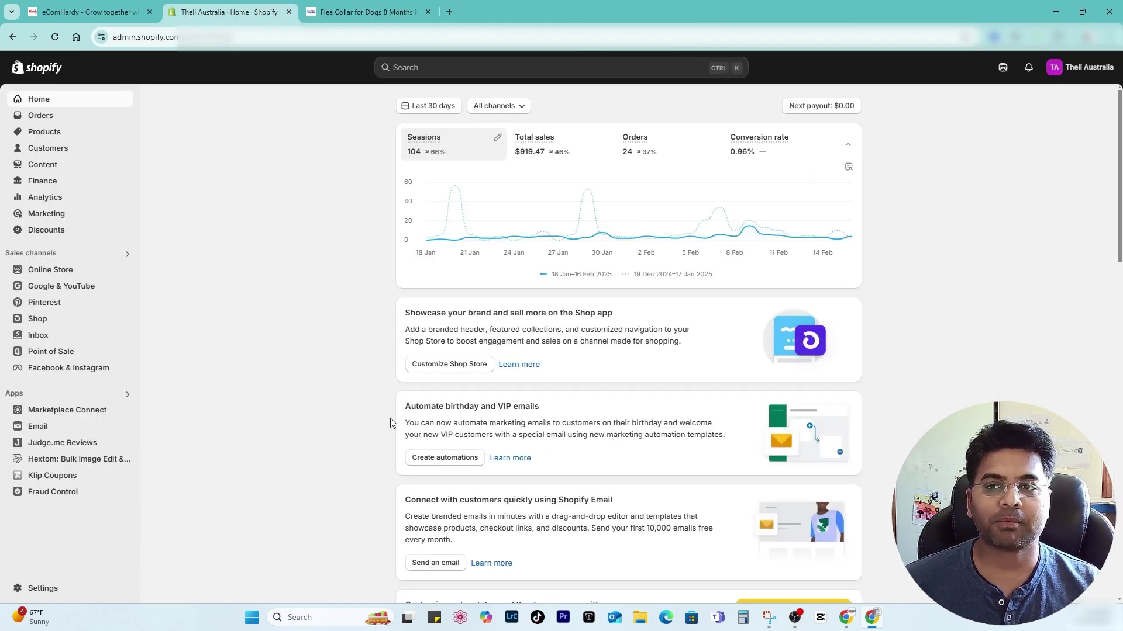
left_click(31, 272)
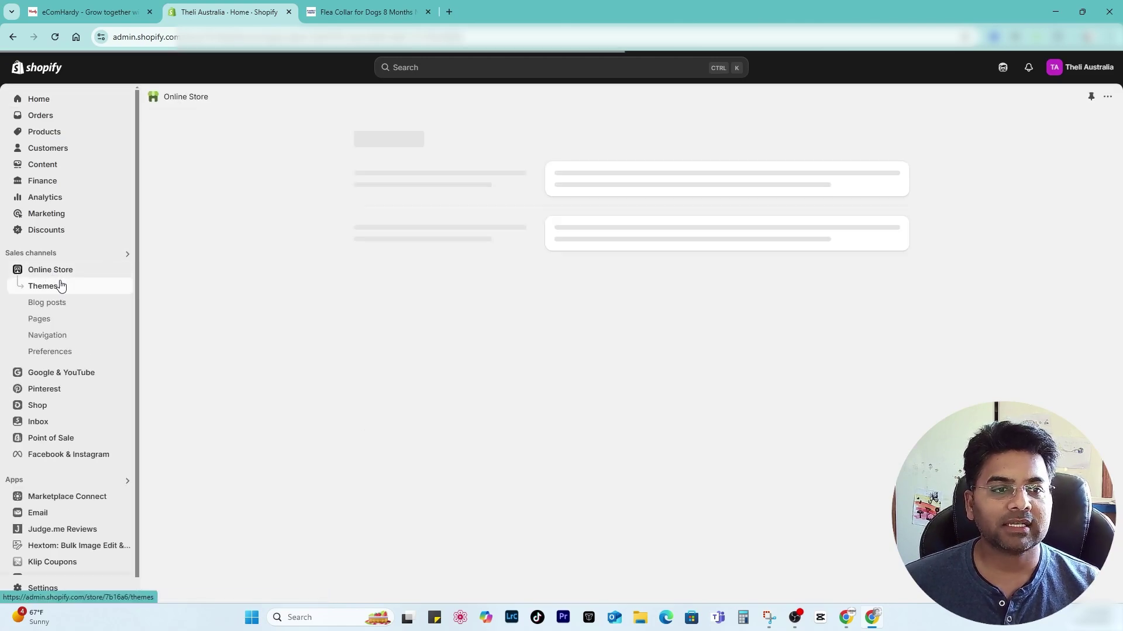
left_click(48, 290)
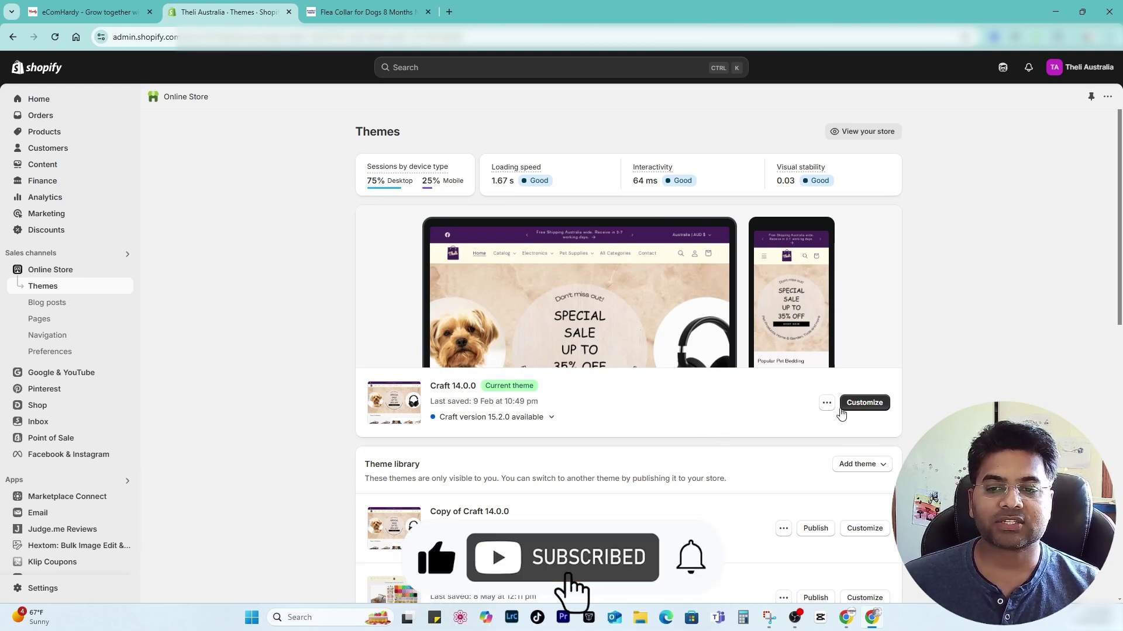
left_click(826, 403)
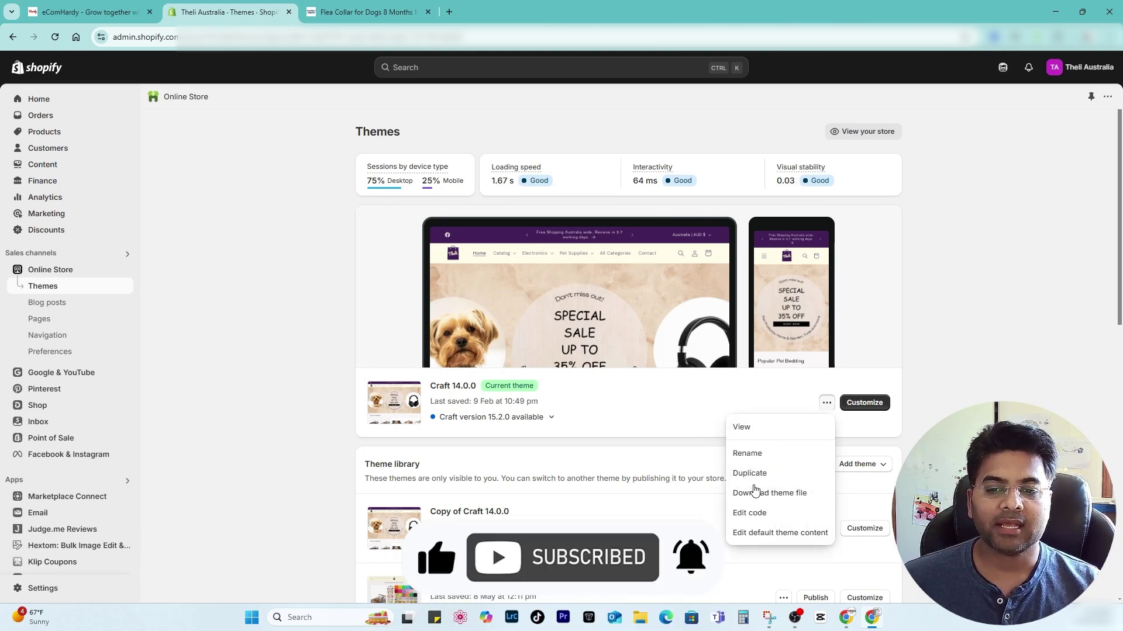
left_click(481, 395)
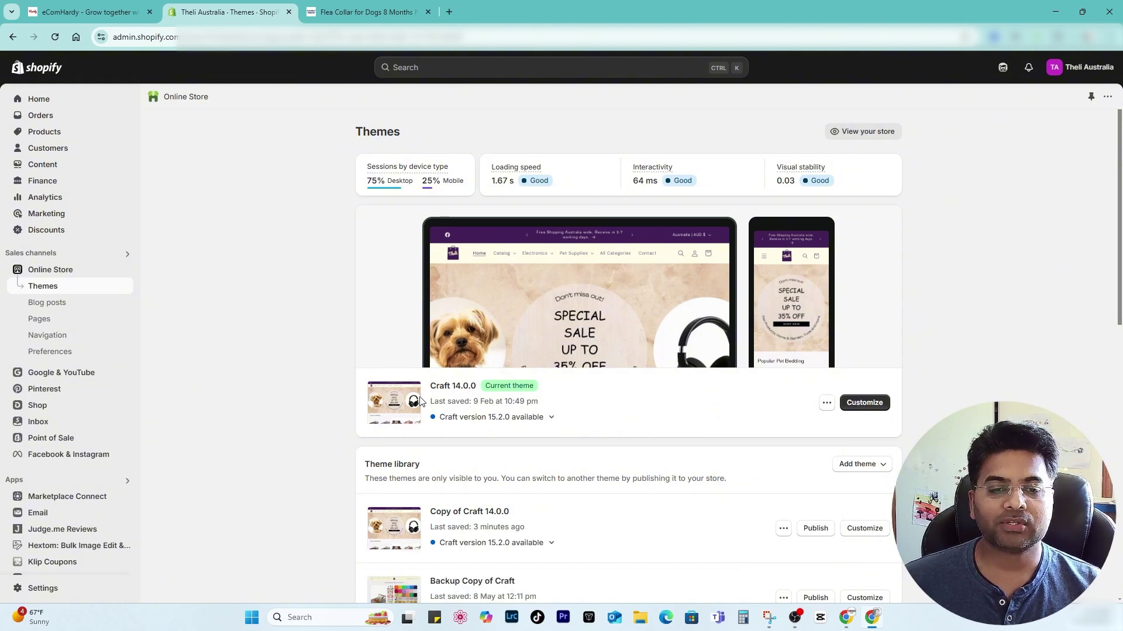
scroll(474, 380, "down", 2)
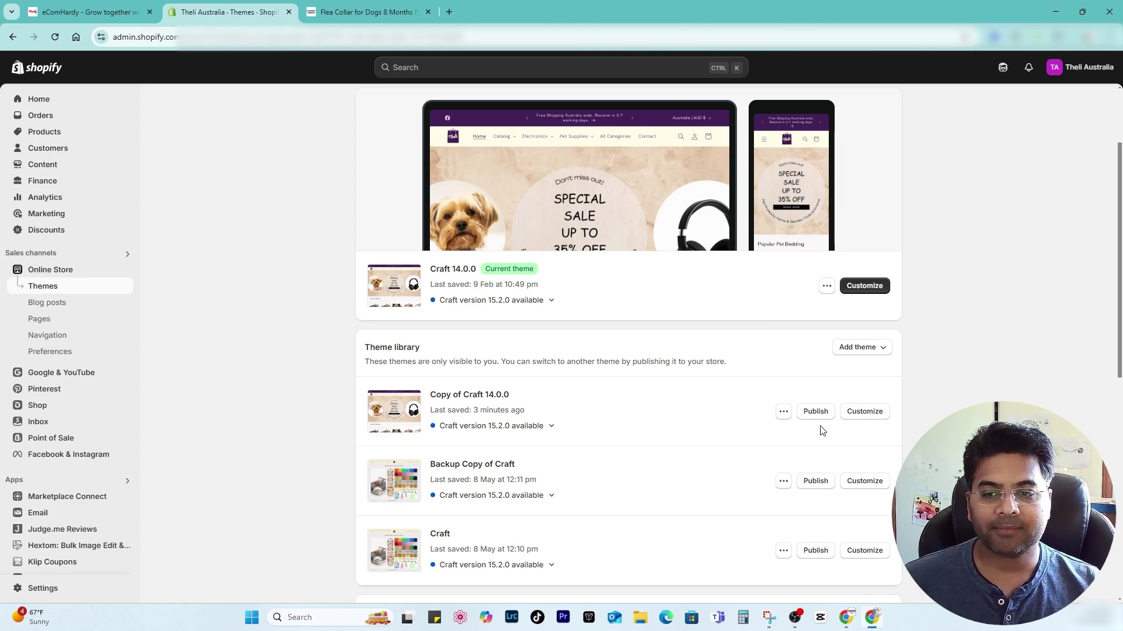
Customize Copy of Craft 14.0.0 and switch the editor to the Products > Default product template.
left_click(868, 416)
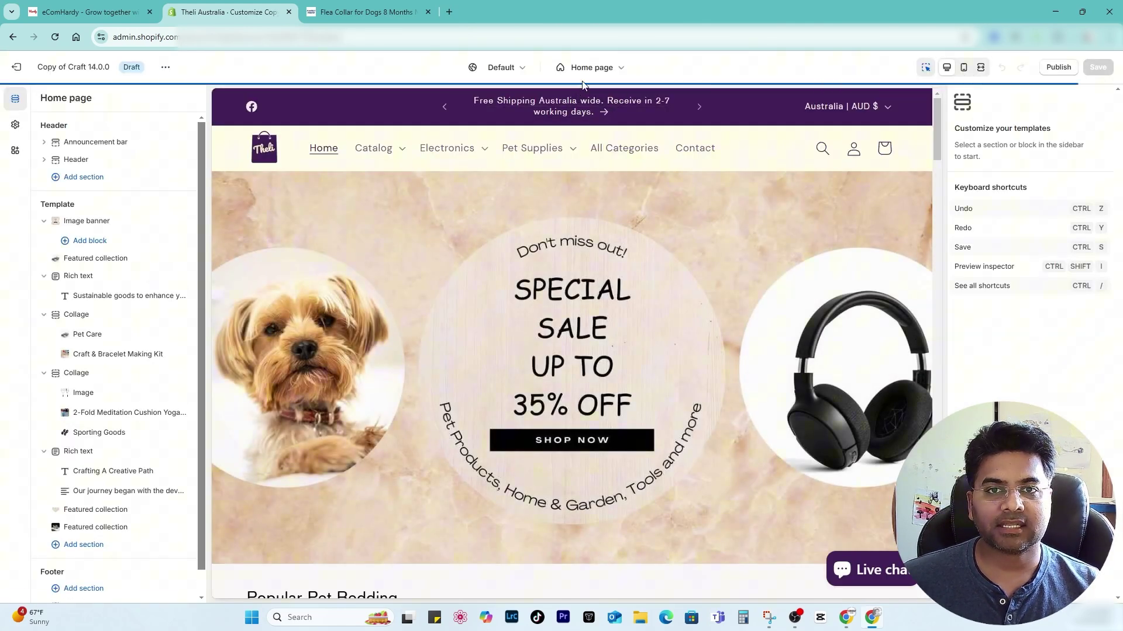
left_click(591, 68)
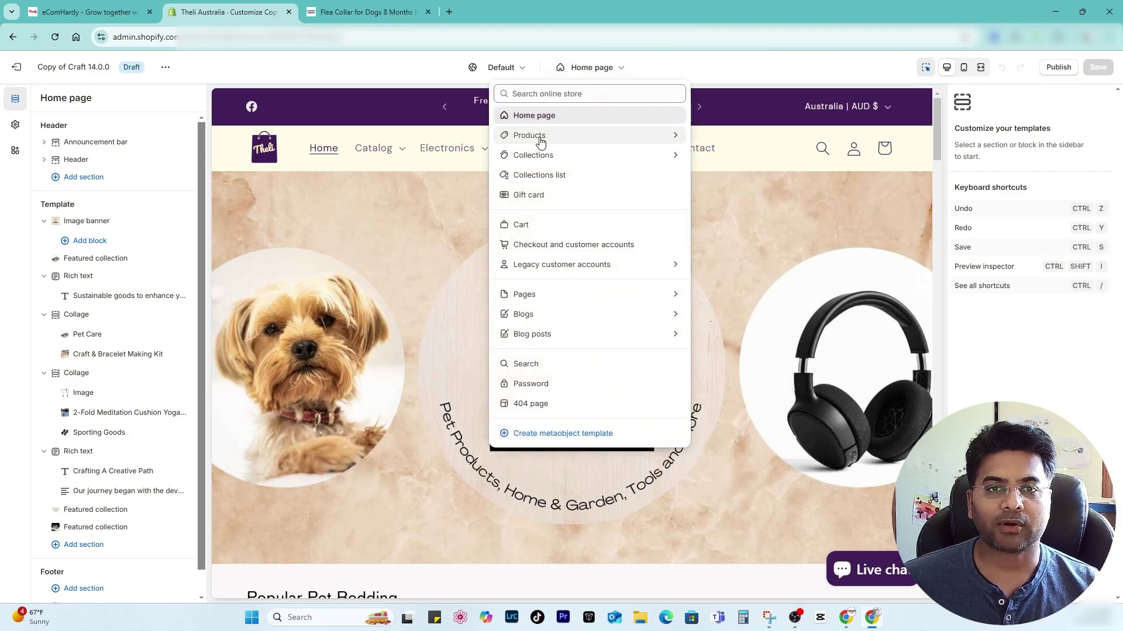
left_click(539, 137)
left_click(541, 154)
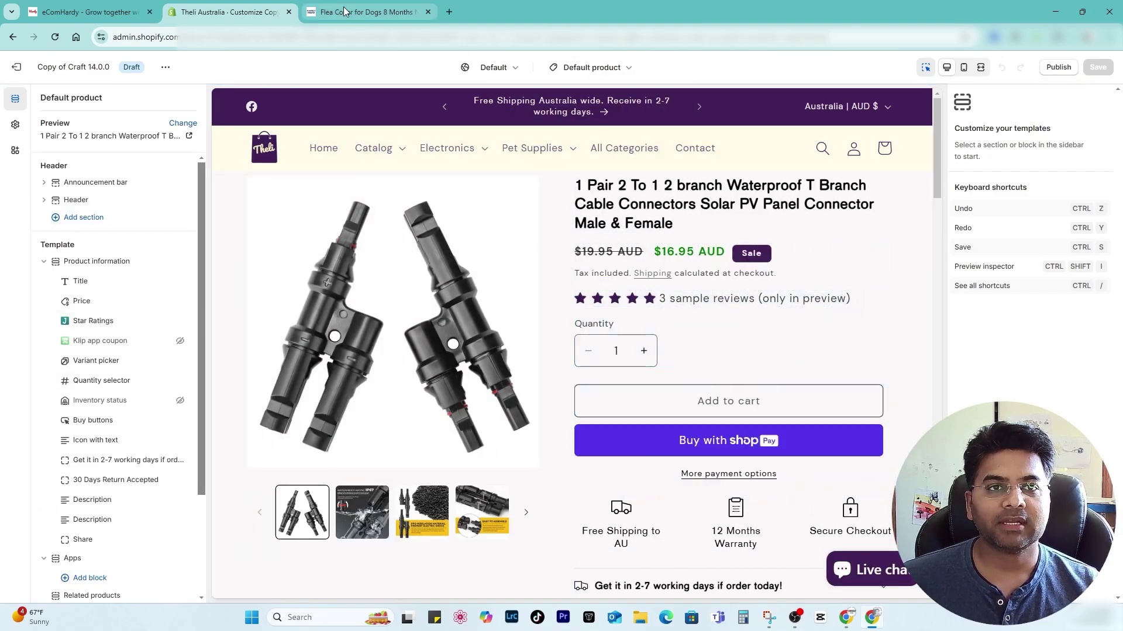
Bring the eComHardy website tab to the front.
key("ctrl+Tab")
left_click(245, 11)
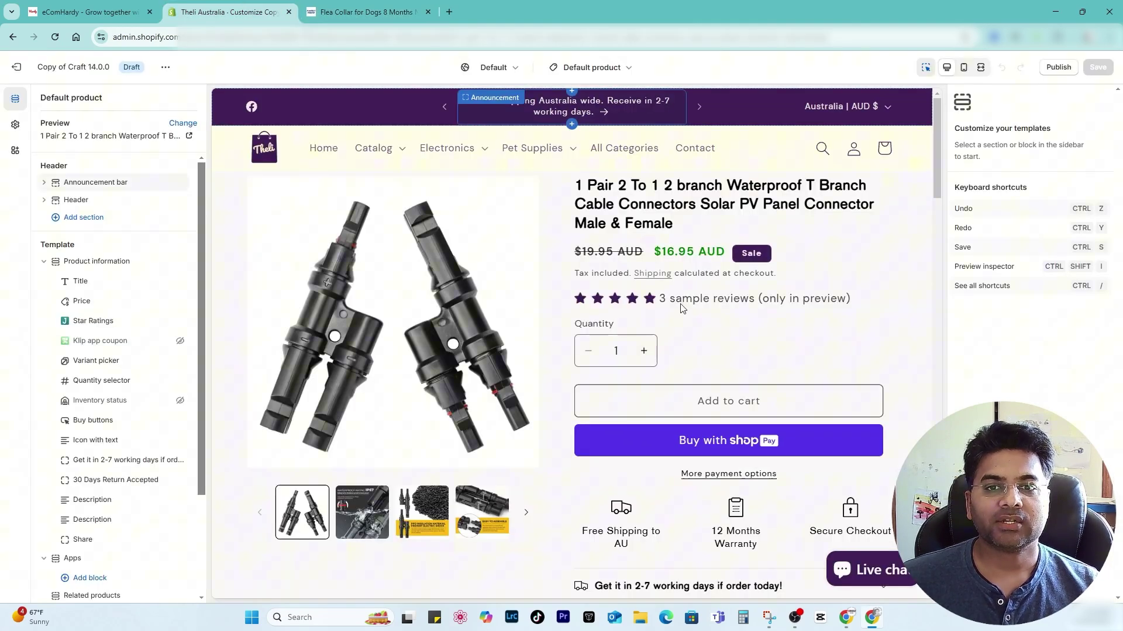
key("ctrl+shift+Tab")
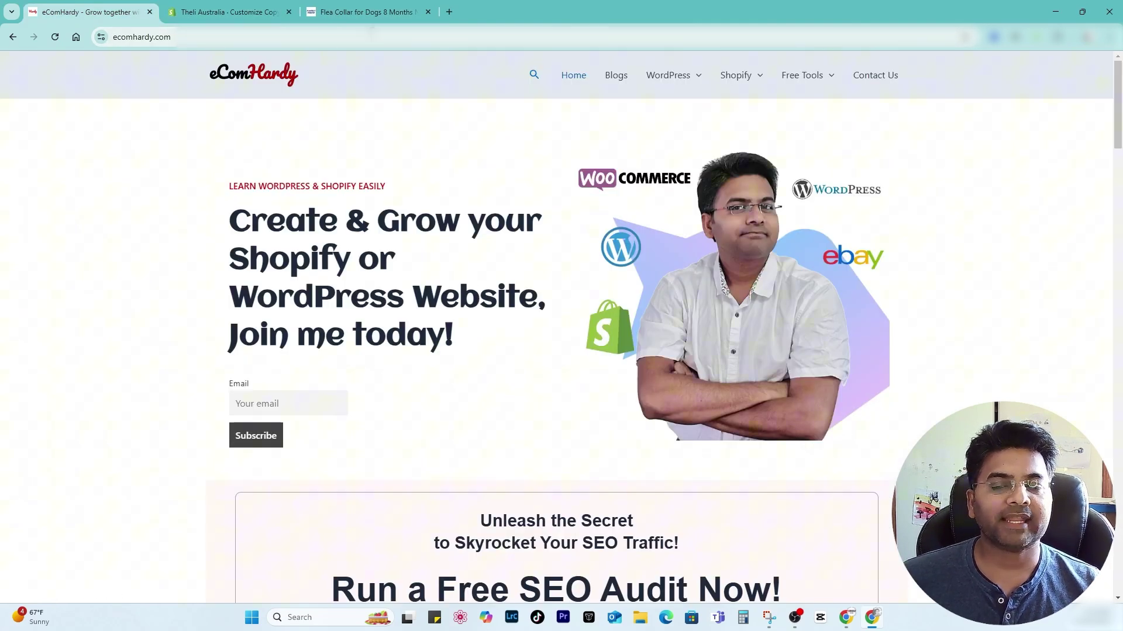
Open eComHardy's Shopify Custom Liquid Codes page and locate the One-click copy function for coupon code section.
left_click(134, 37)
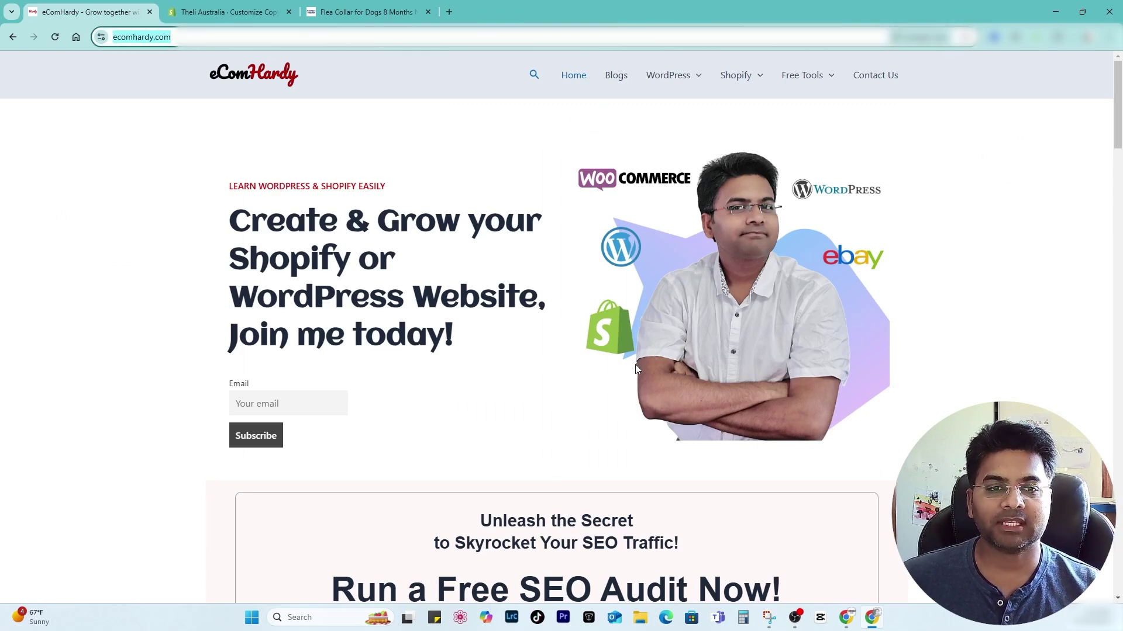
left_click(534, 76)
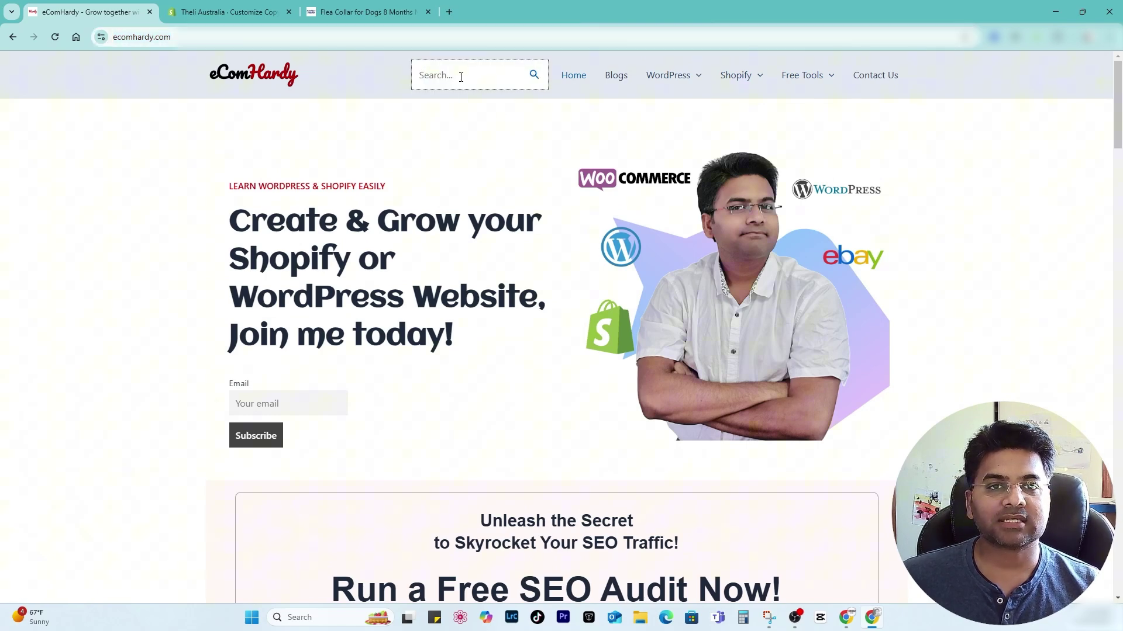
left_click(1032, 125)
mouse_move(734, 77)
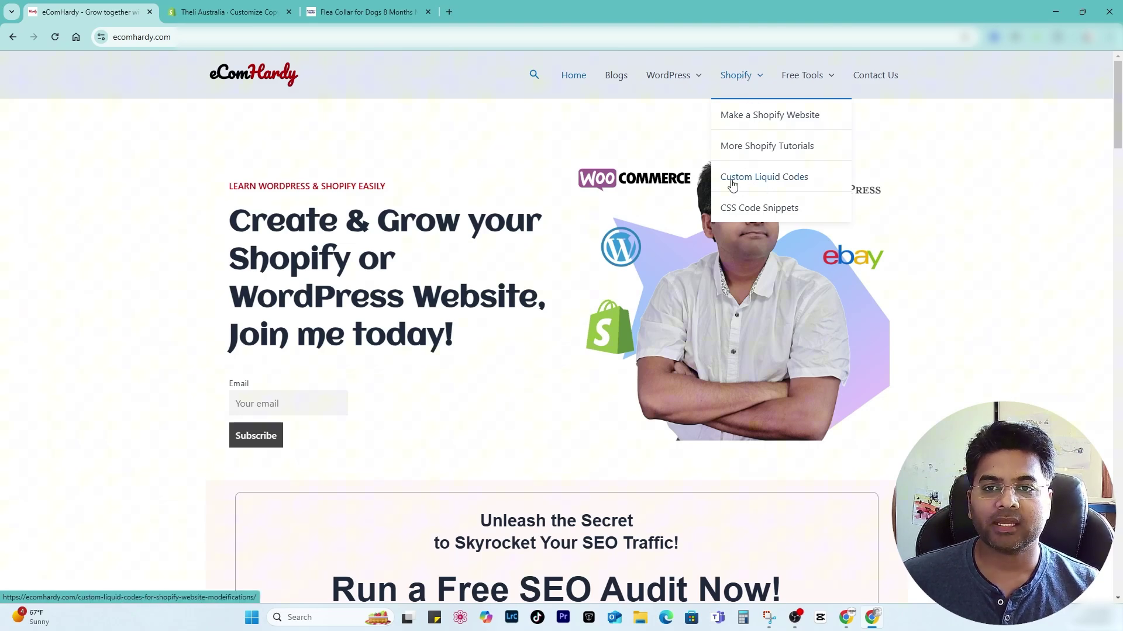
left_click(761, 177)
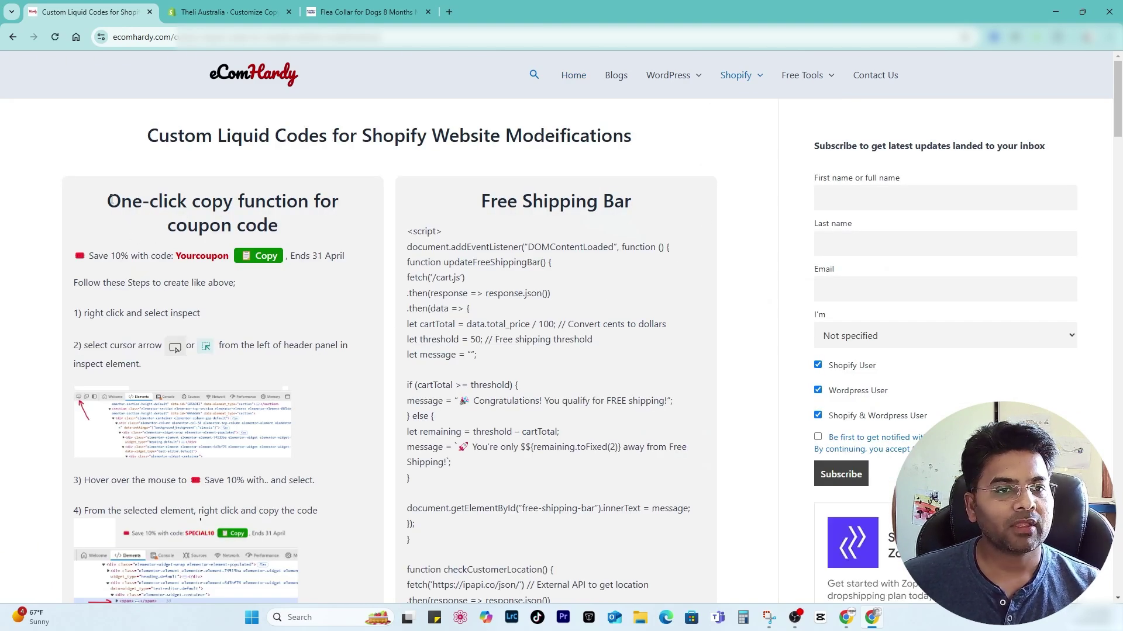
left_click_drag(109, 201, 283, 230)
left_click(148, 207)
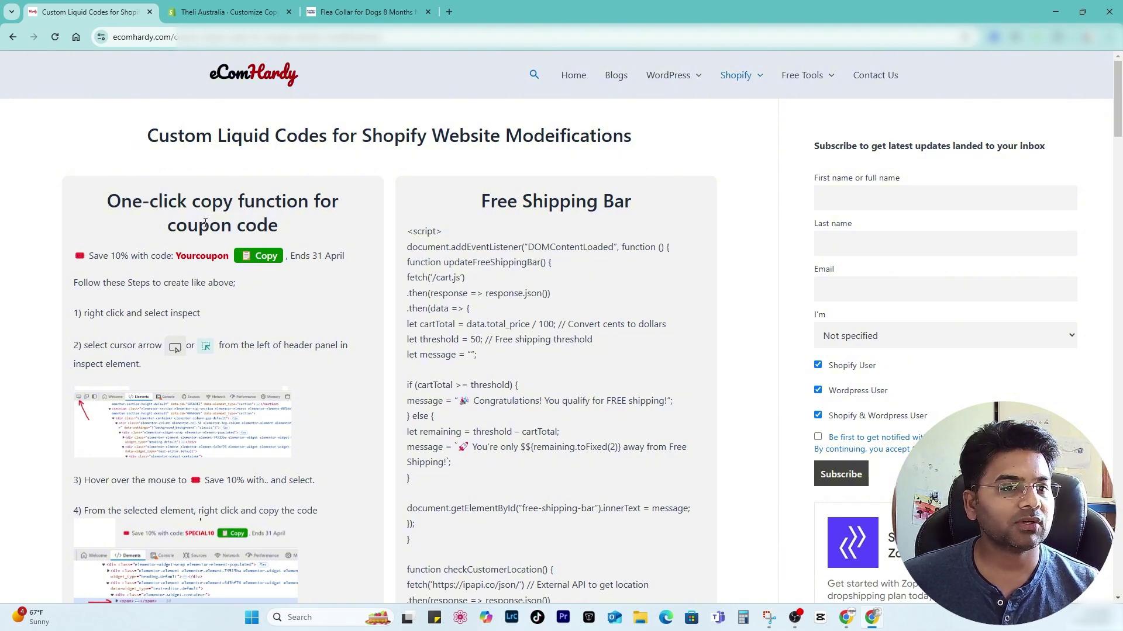
scroll(205, 223, "down", 1)
scroll(150, 196, "down", 4)
scroll(190, 222, "up", 3)
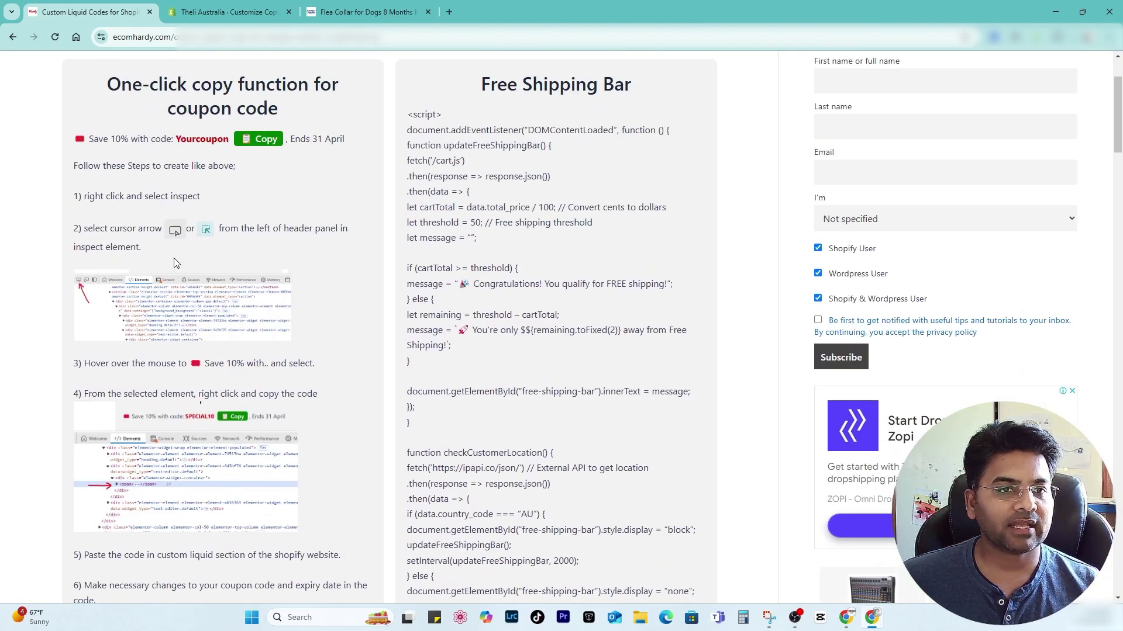
scroll(176, 266, "up", 2)
Inspect the example coupon line in Chrome DevTools with the element picker.
right_click(132, 244)
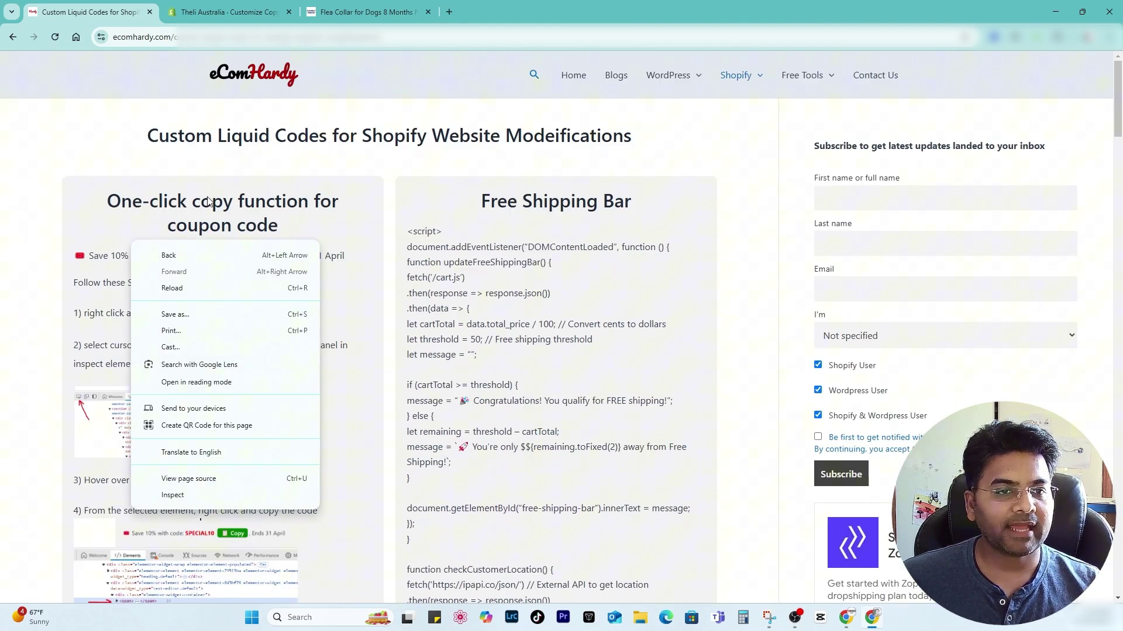
left_click(198, 496)
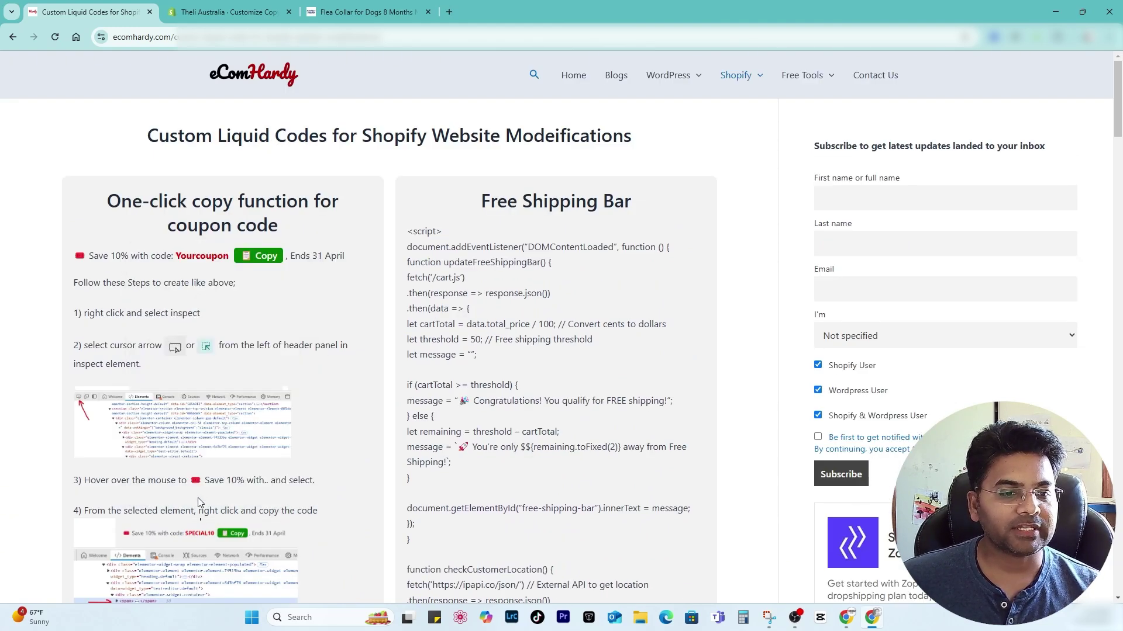
scroll(134, 244, "down", 2)
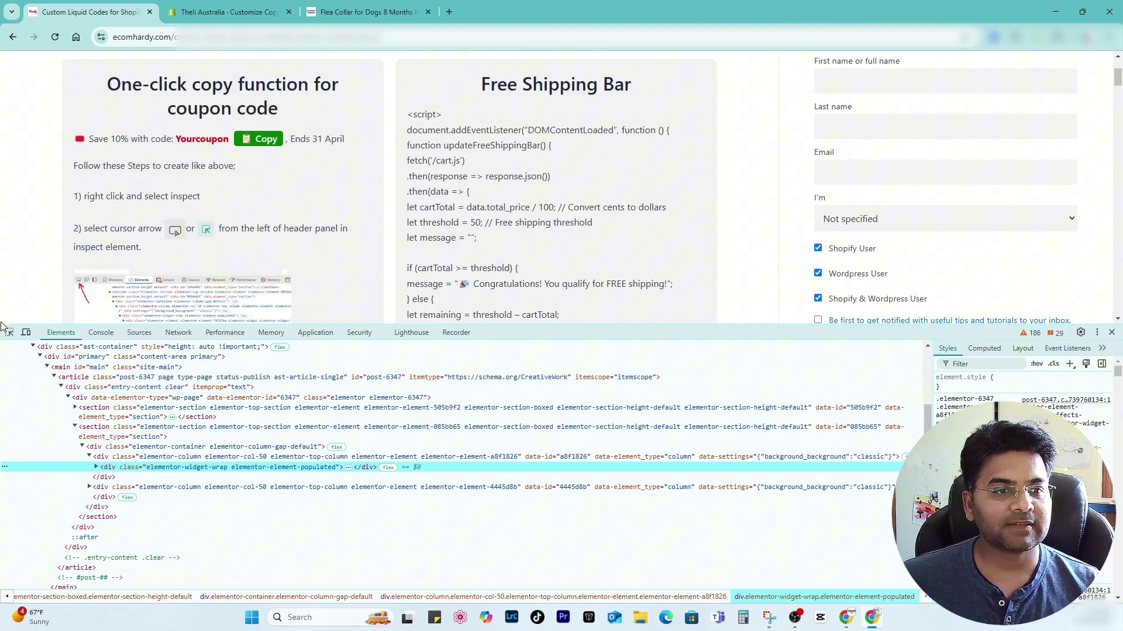
left_click(9, 334)
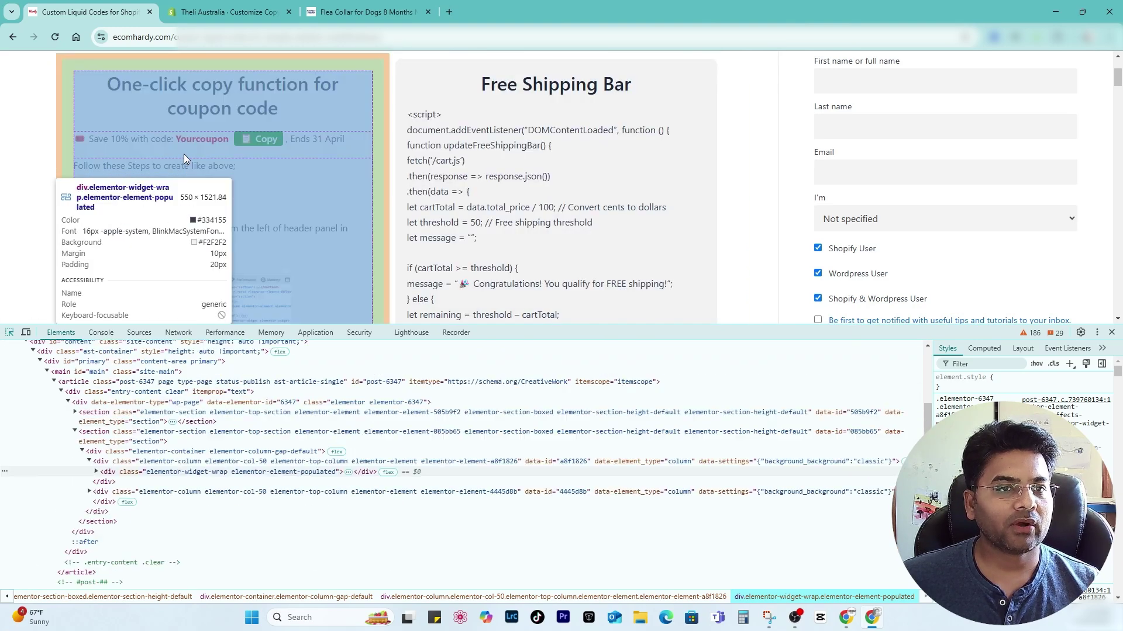
left_click(119, 139)
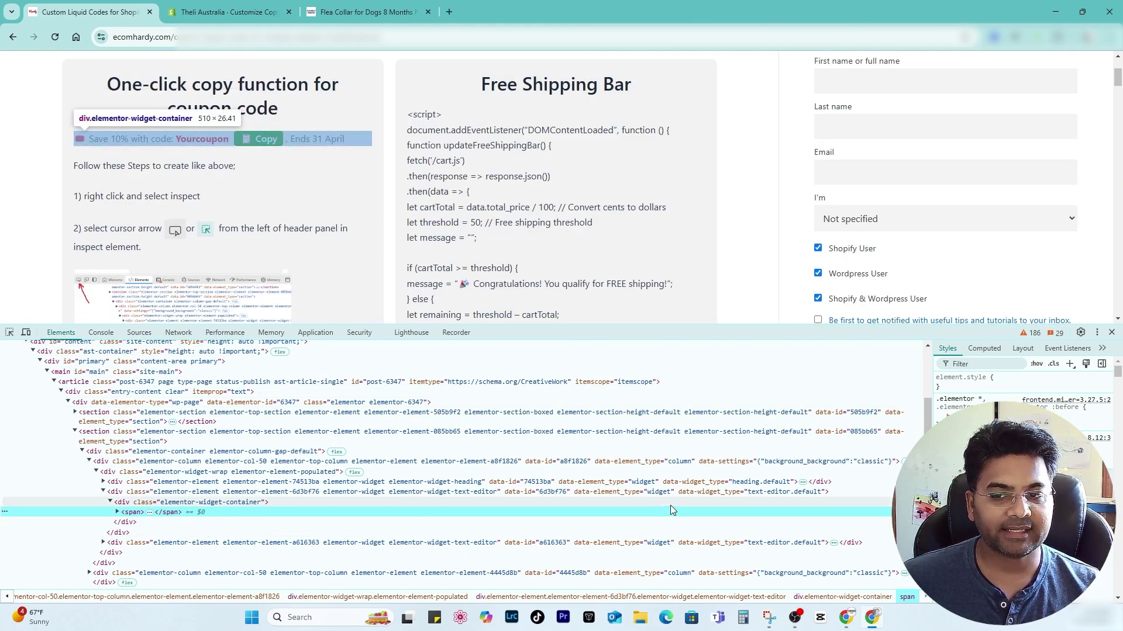
Copy the coupon line's span element from the Elements panel.
left_click(116, 513)
scroll(232, 450, "down", 2)
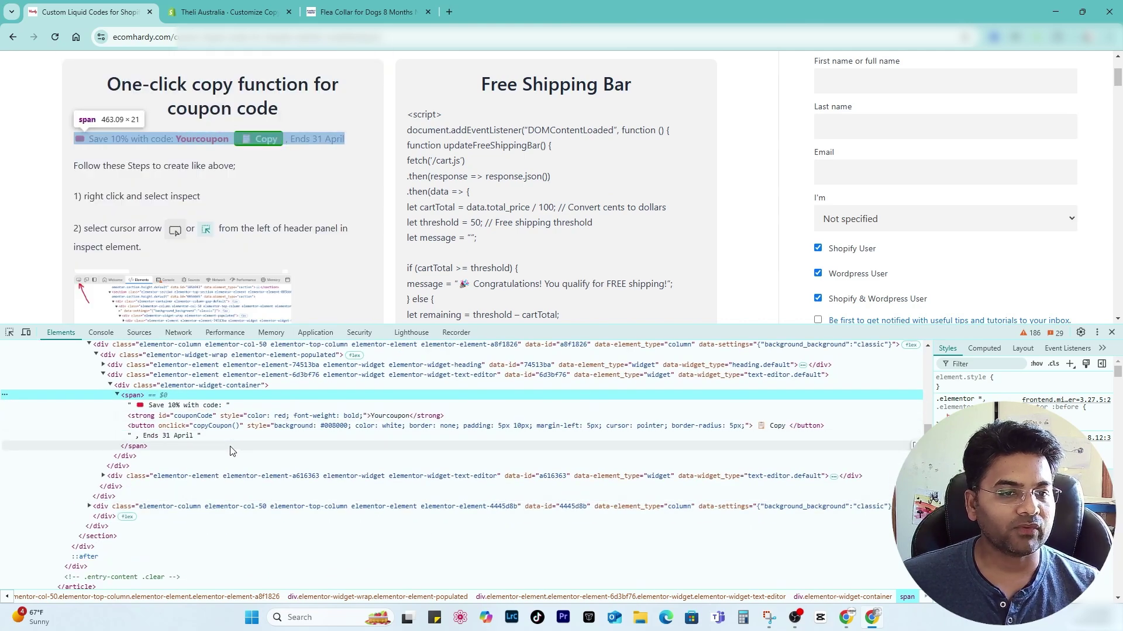
left_click(117, 396)
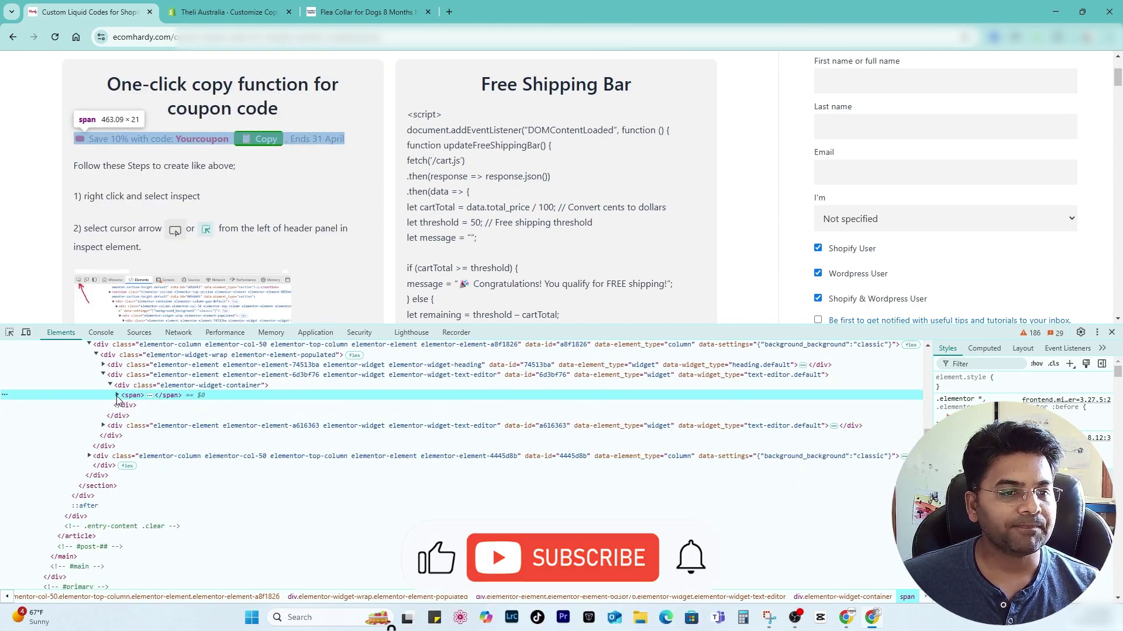
right_click(133, 398)
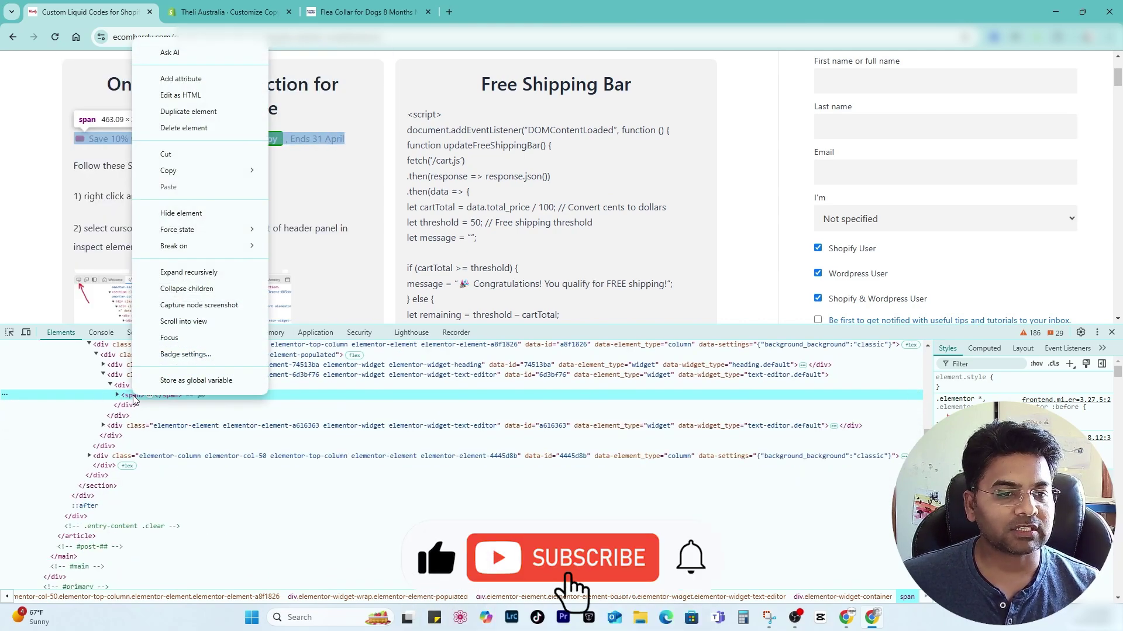
mouse_move(199, 175)
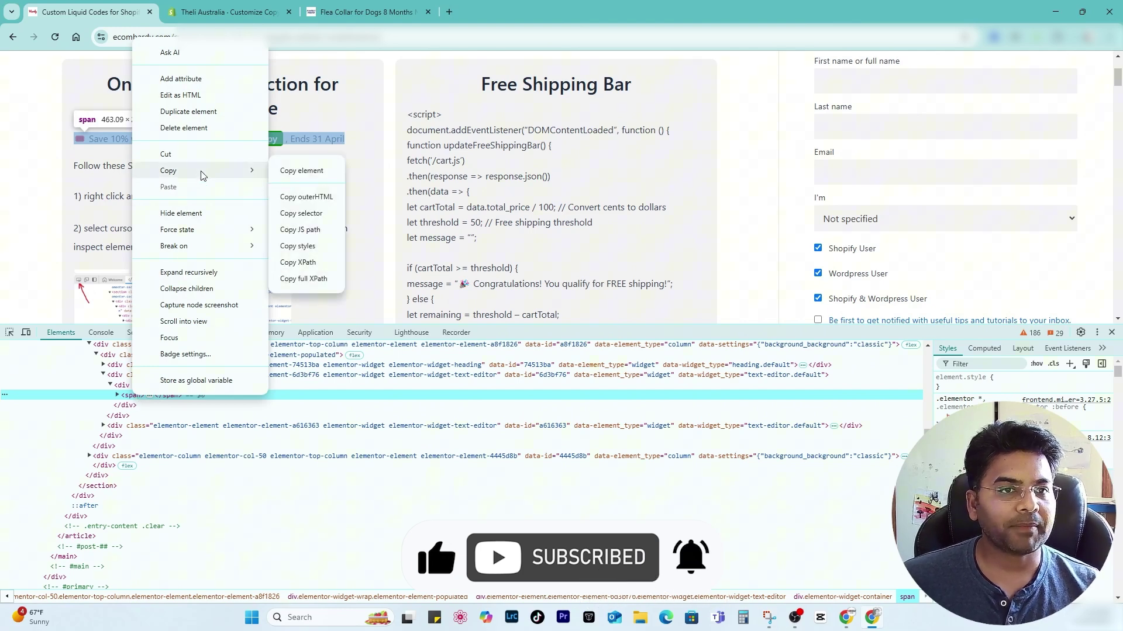
left_click(325, 170)
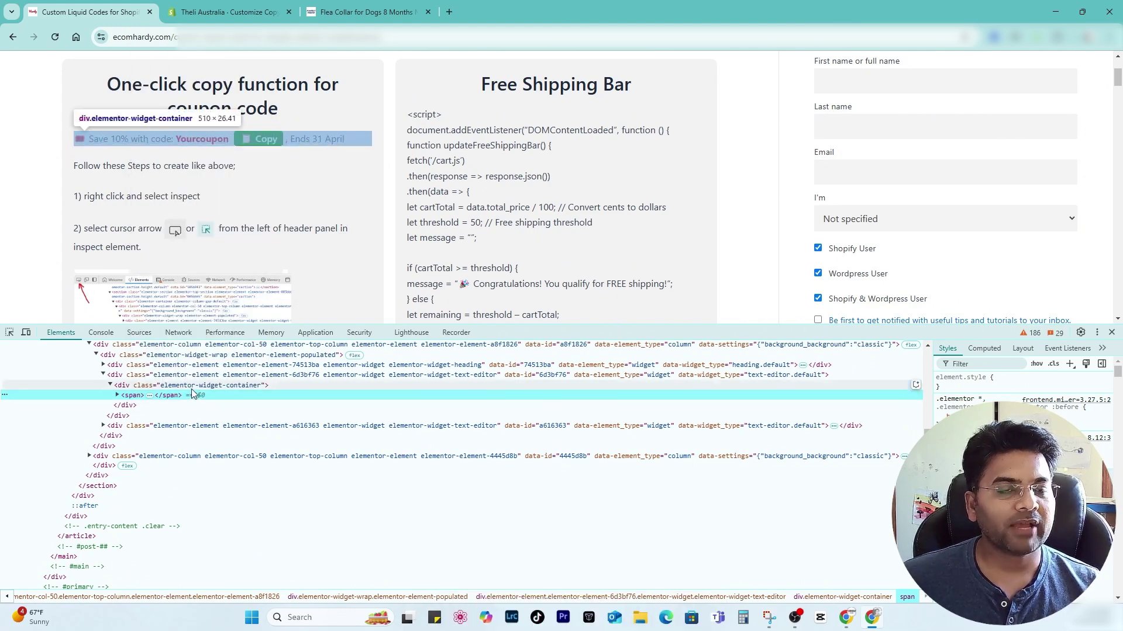
Add a Custom Liquid block above the Variant picker and paste the copied coupon span code into it.
left_click(214, 6)
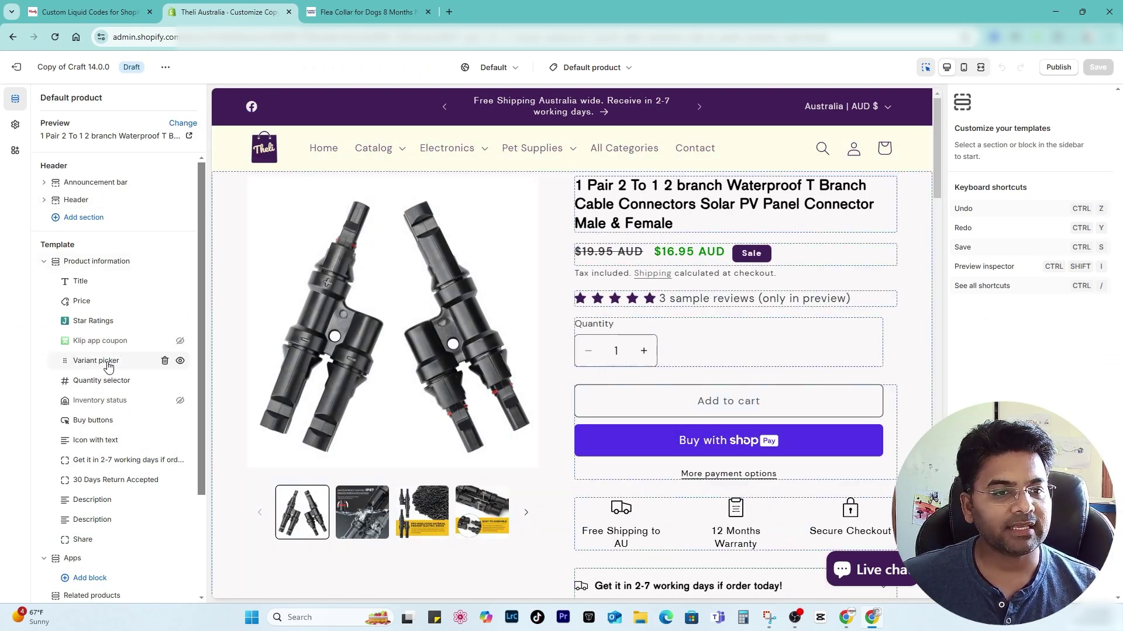
mouse_move(100, 370)
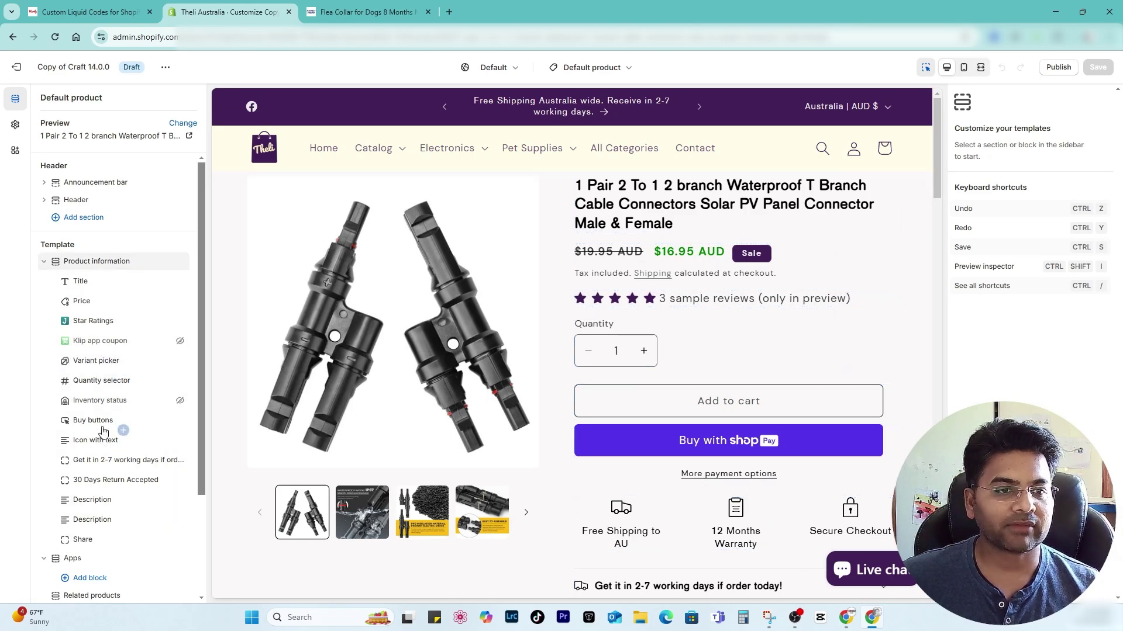
left_click(123, 352)
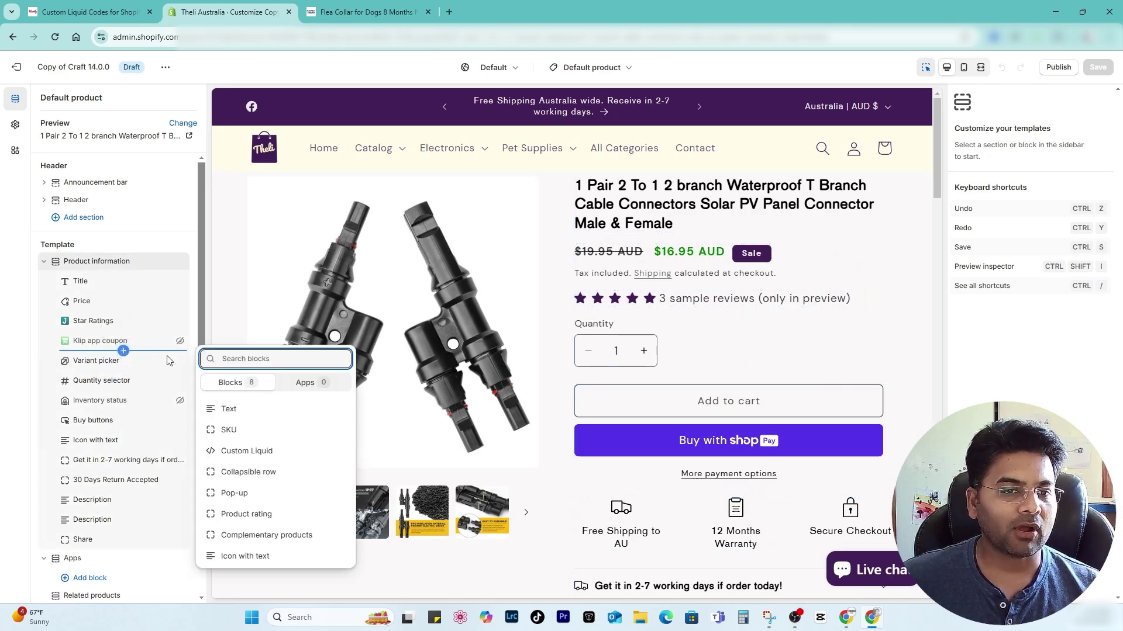
key("Return")
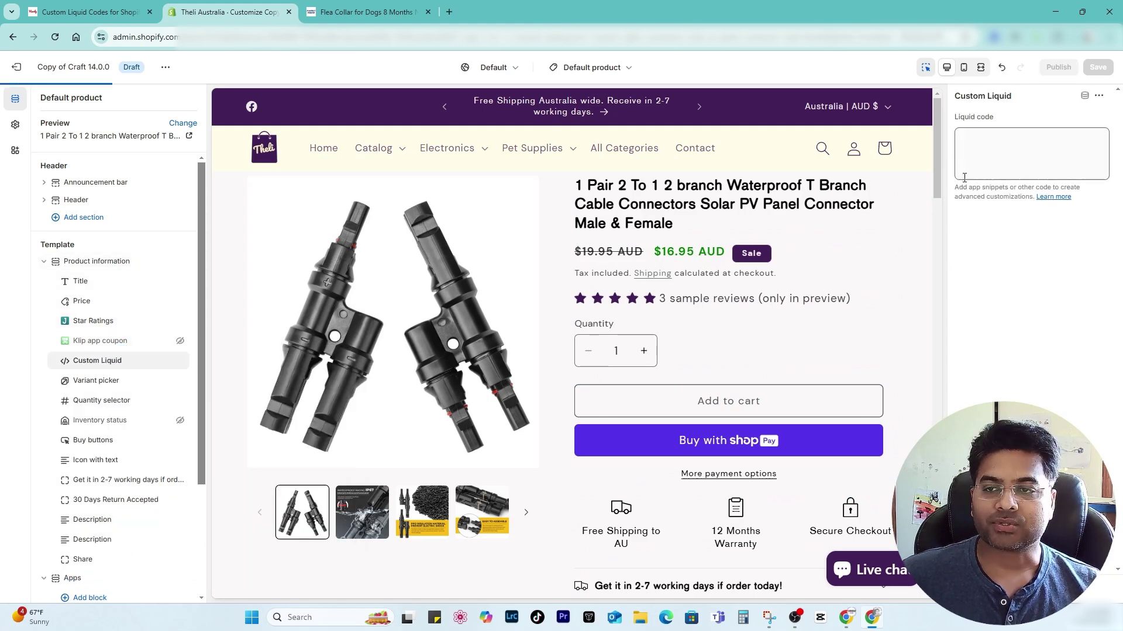
left_click(978, 142)
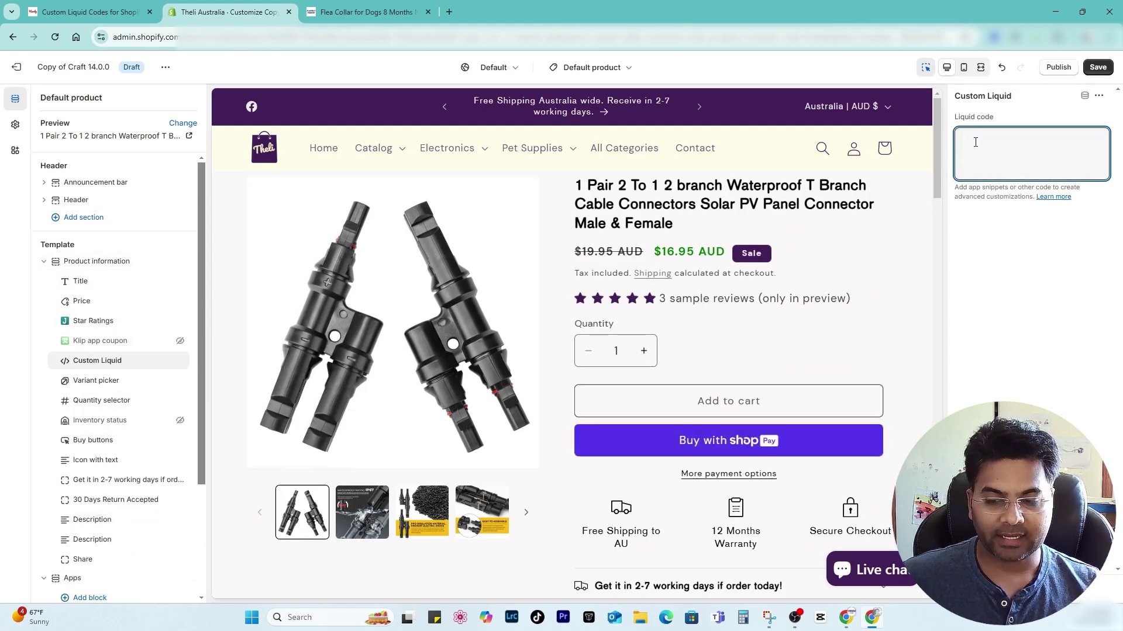
key("ctrl+v")
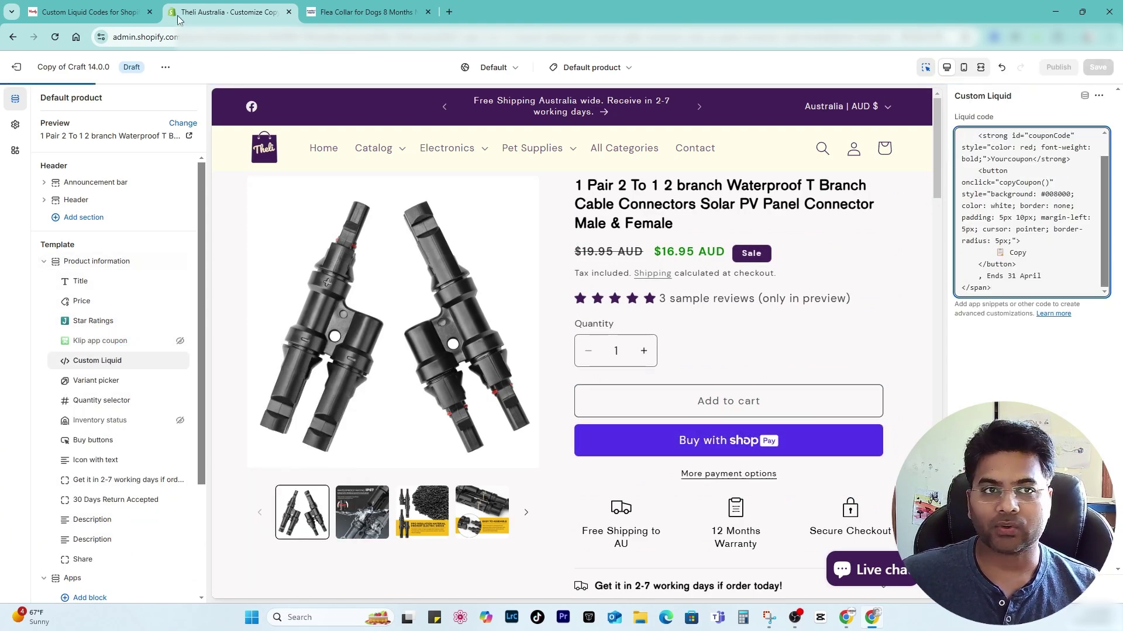
left_click(103, 7)
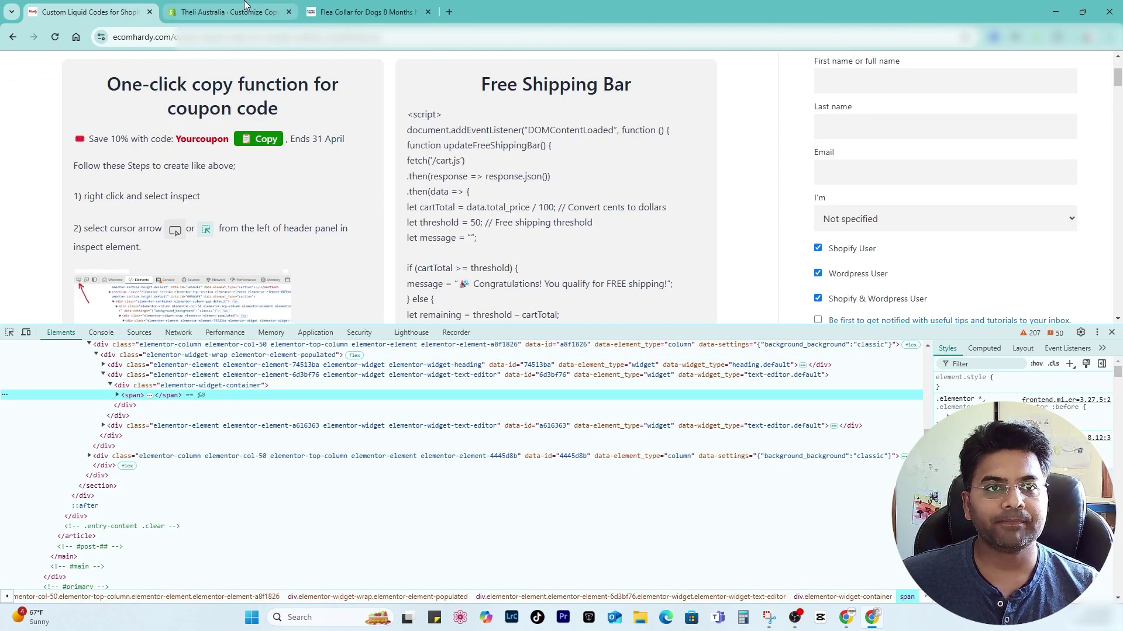
left_click(228, 11)
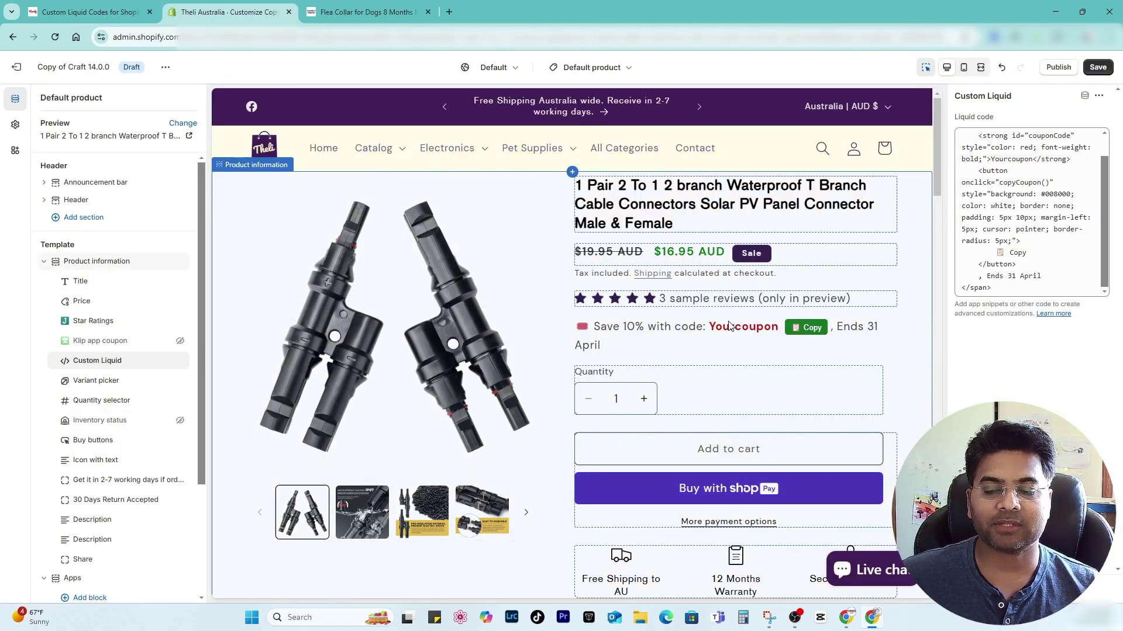
Change the coupon line's discount from 10 to 5 and its code from Yourcoupon to GET5.
scroll(992, 223, "up", 2)
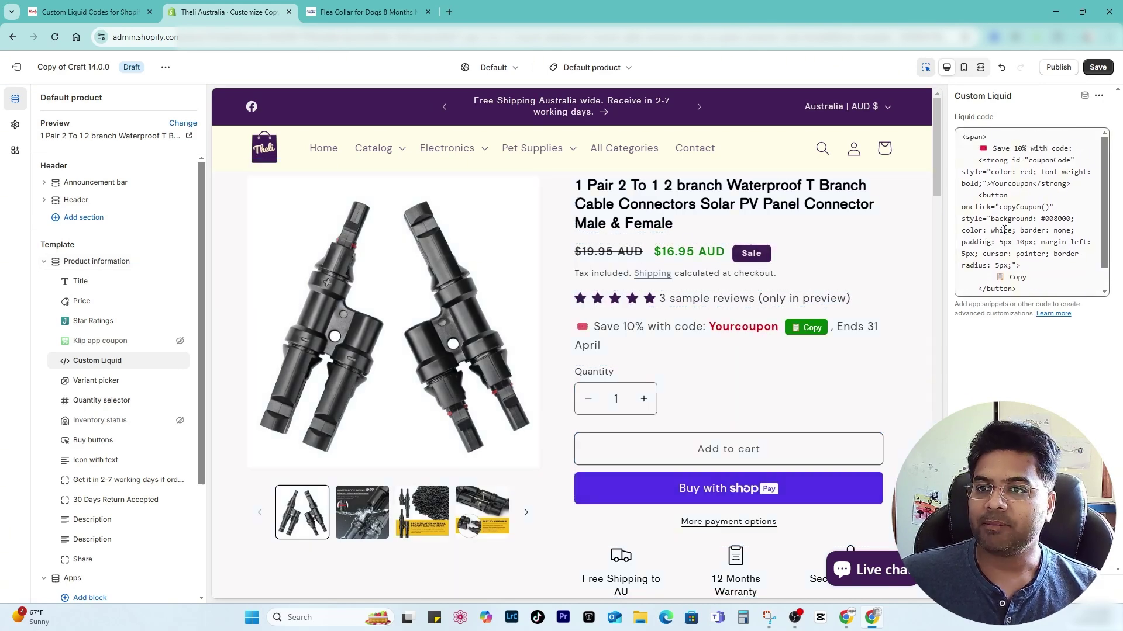
left_click_drag(1022, 148, 1014, 149)
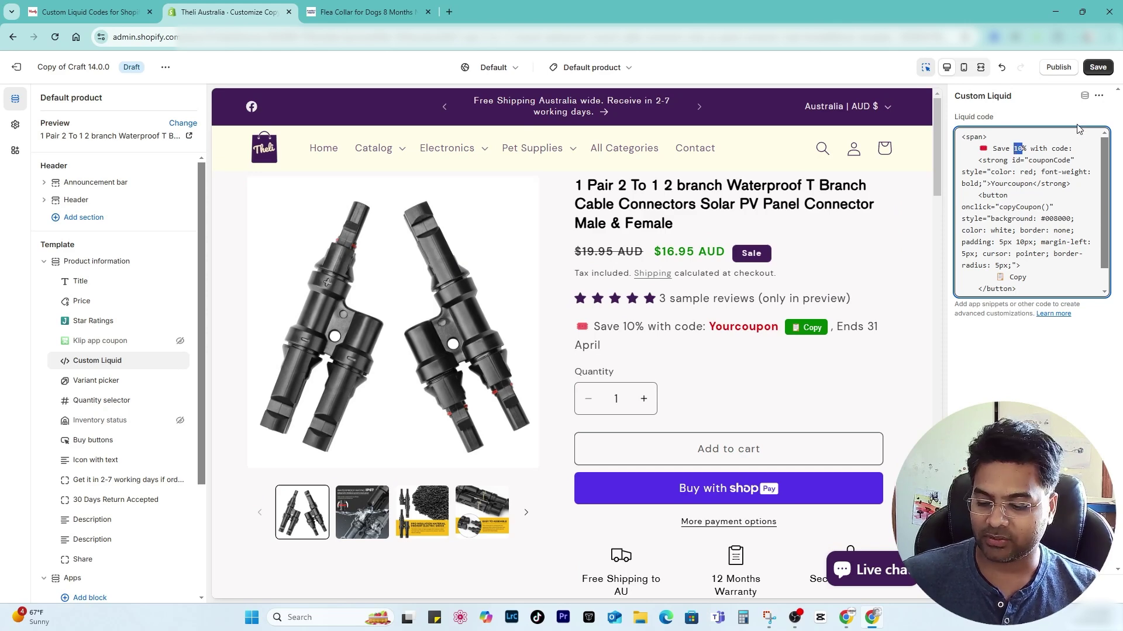
type("5")
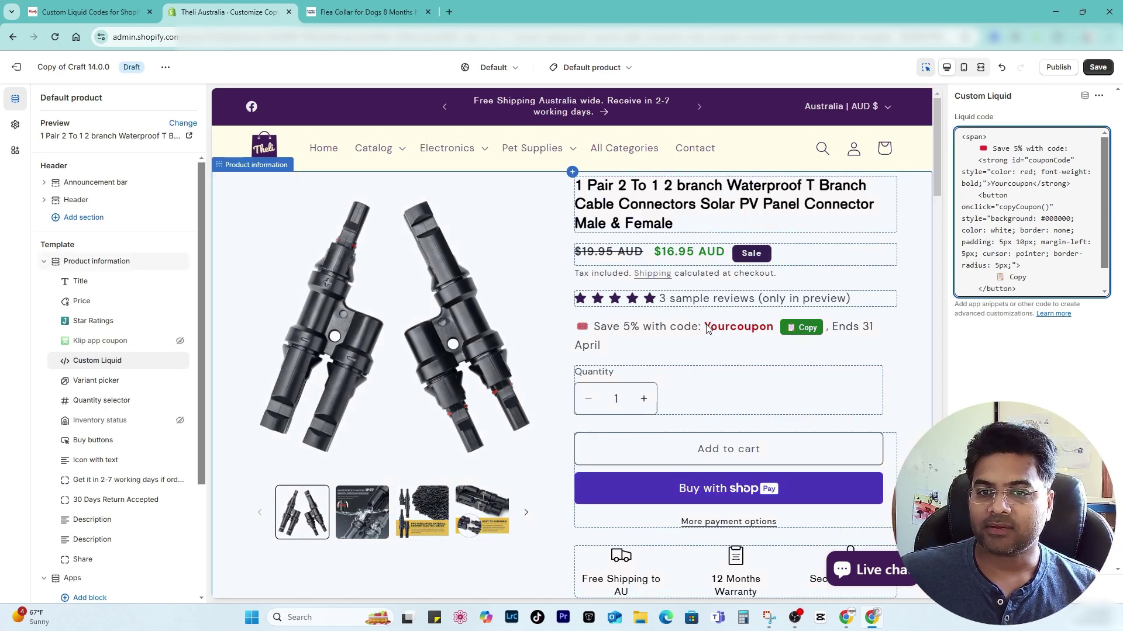
scroll(1042, 247, "down", 1)
scroll(1043, 246, "up", 1)
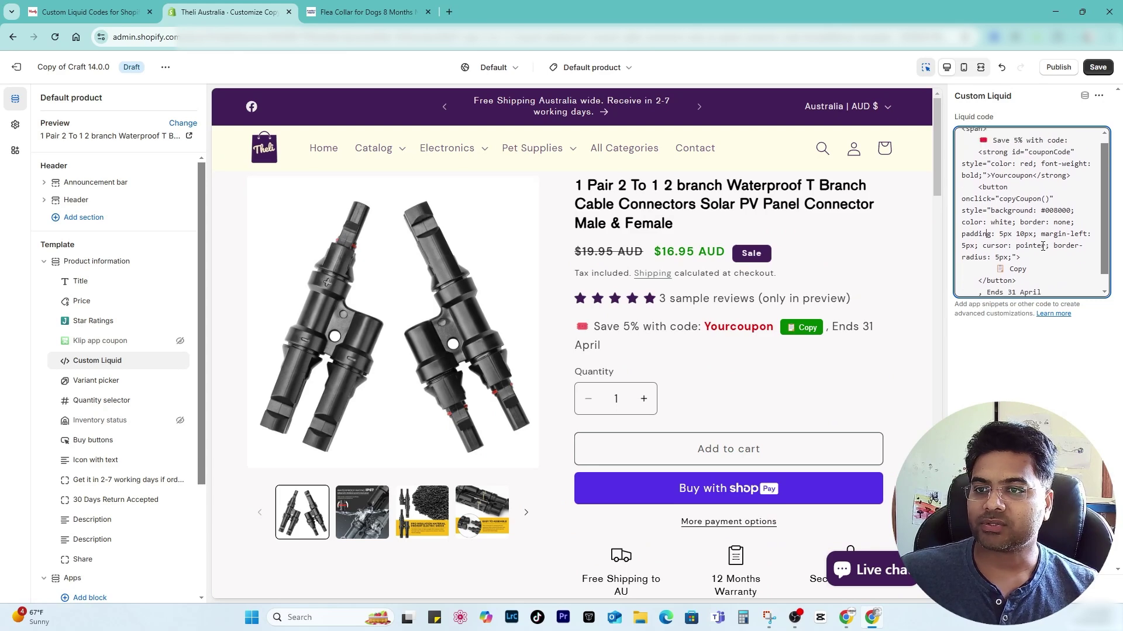
double_click(999, 185)
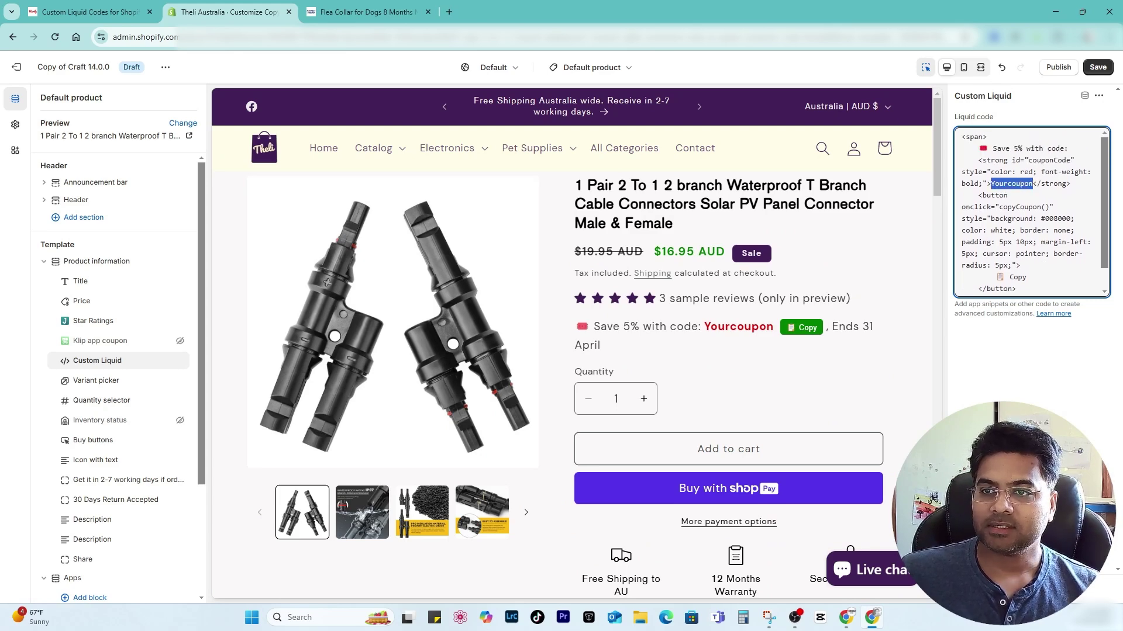
type("GET")
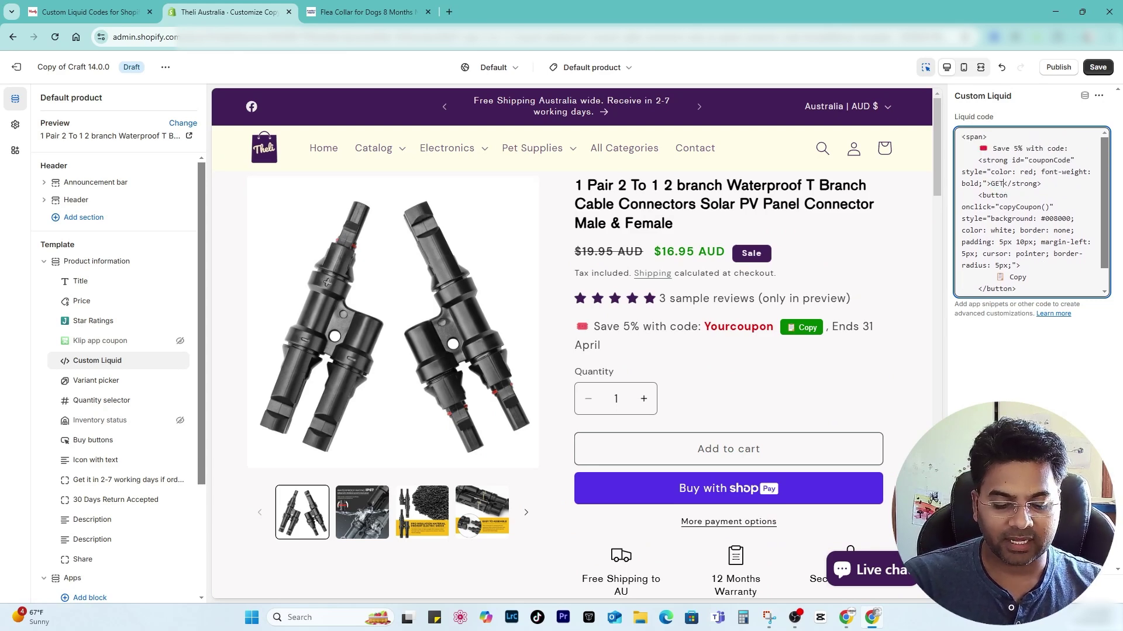
type("5")
key("ctrl+s")
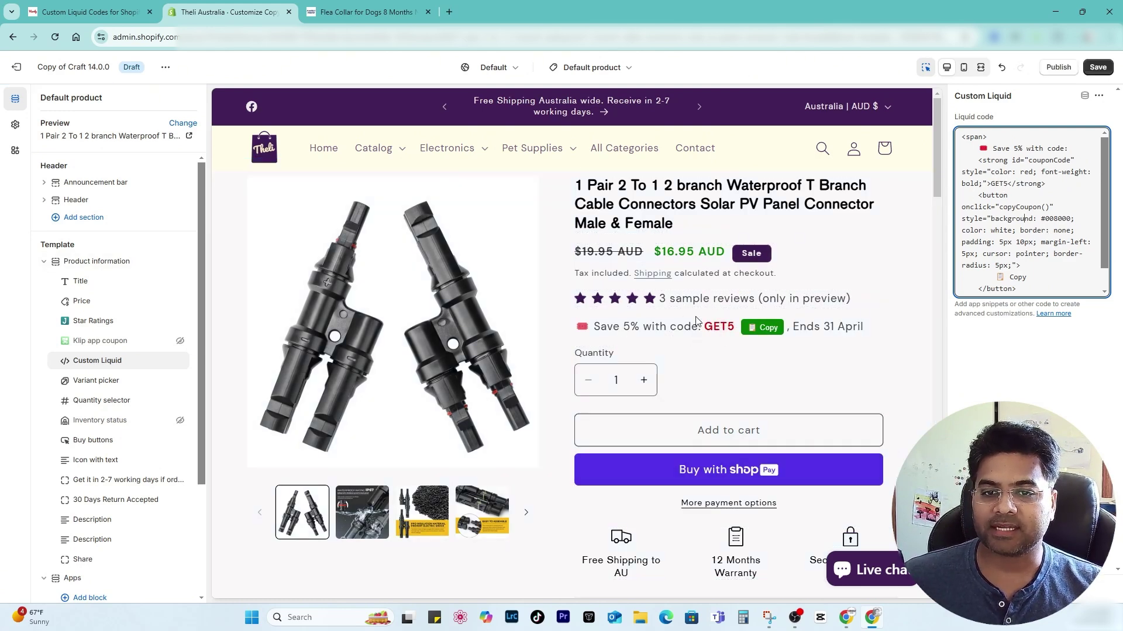
Replace the '31 April' expiry with '2nd May 2025' and add blank lines after the markup.
scroll(1053, 234, "down", 1)
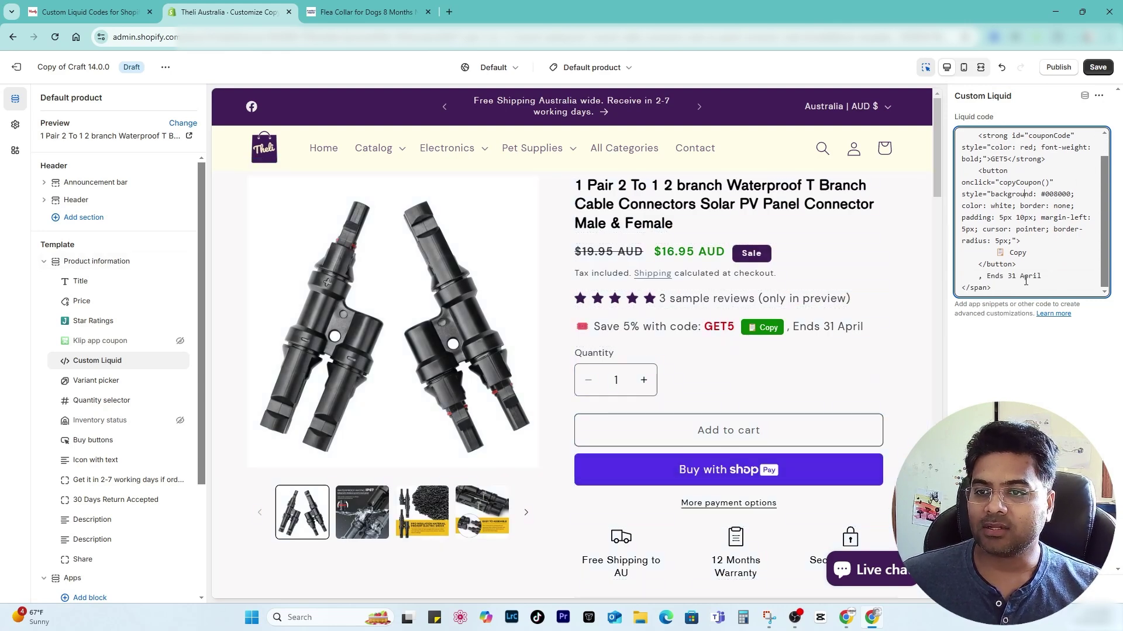
left_click_drag(986, 278, 1050, 276)
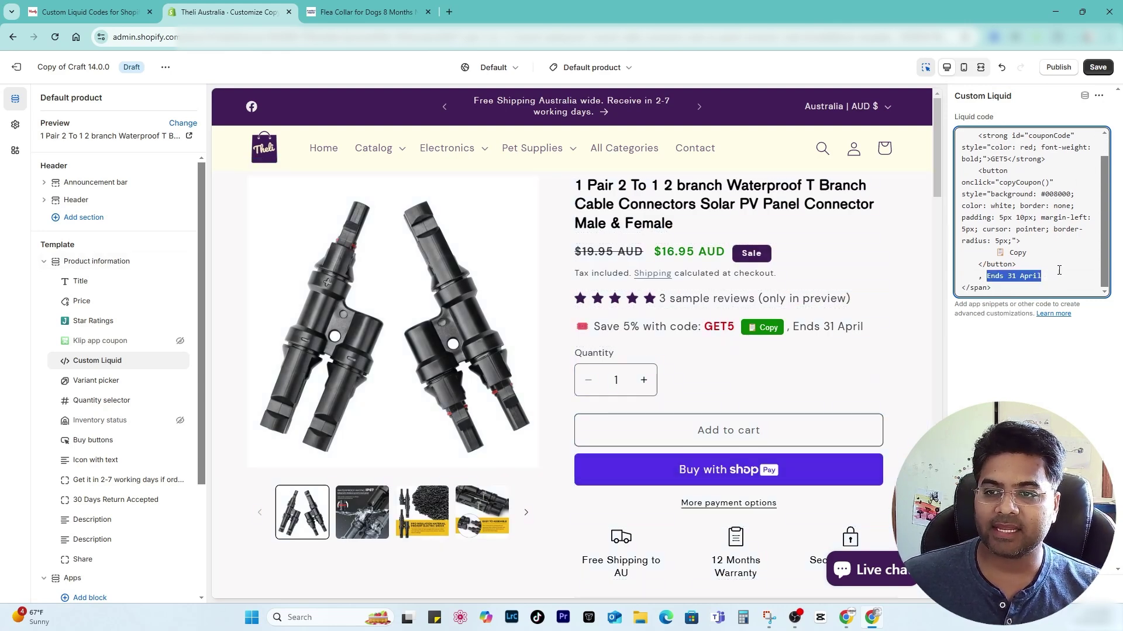
left_click(1029, 277)
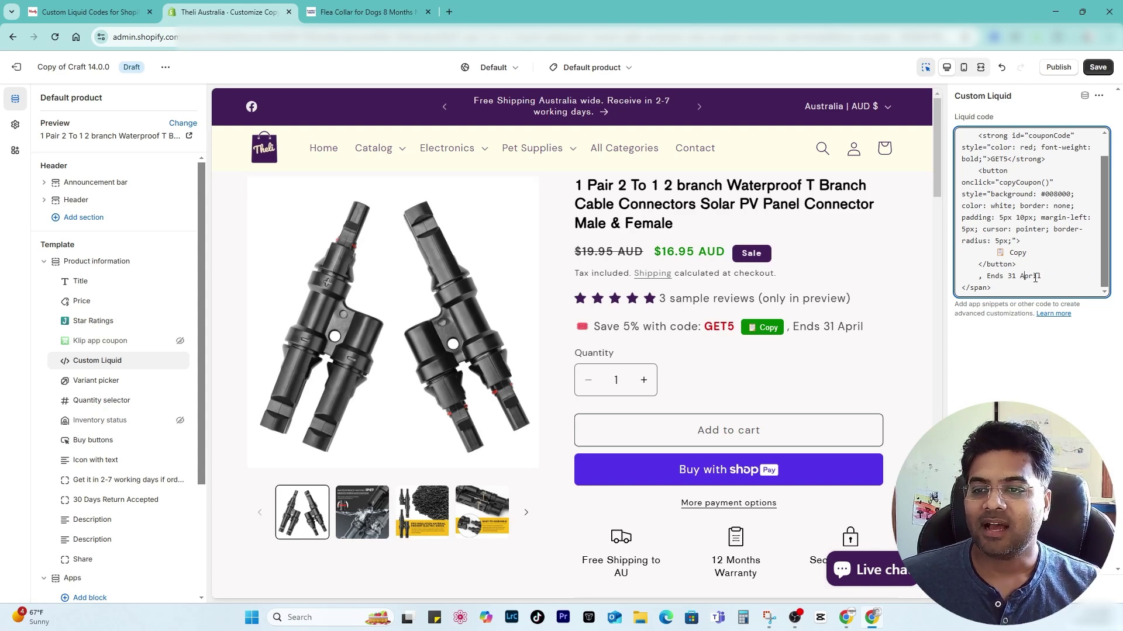
left_click_drag(1043, 274, 1010, 273)
key("BackSpace")
type("2nd May ")
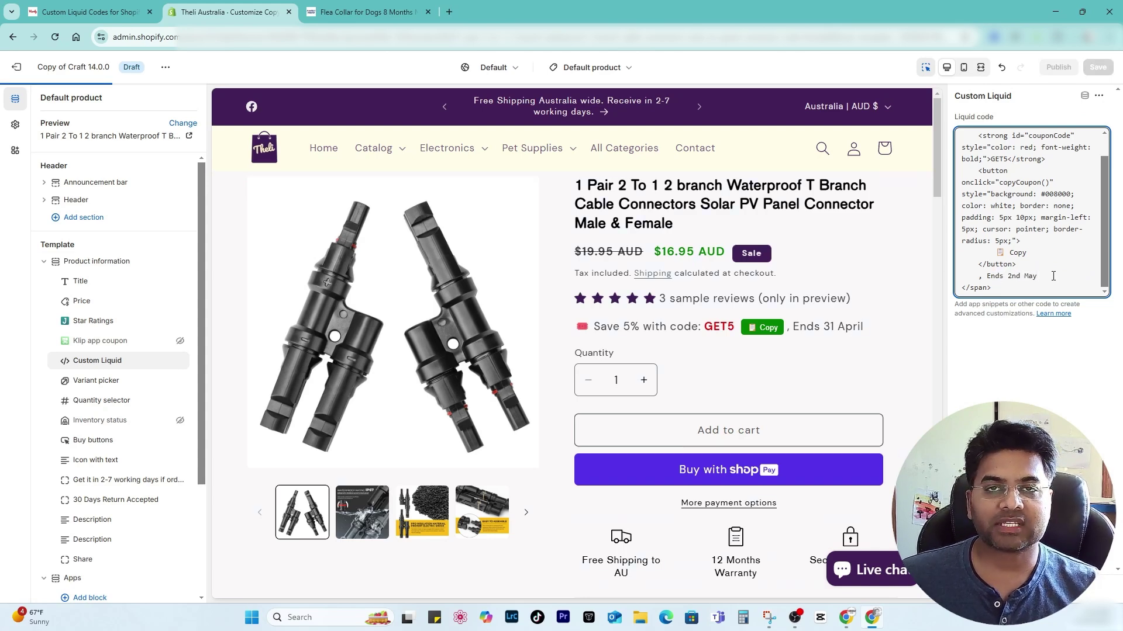
type("2025")
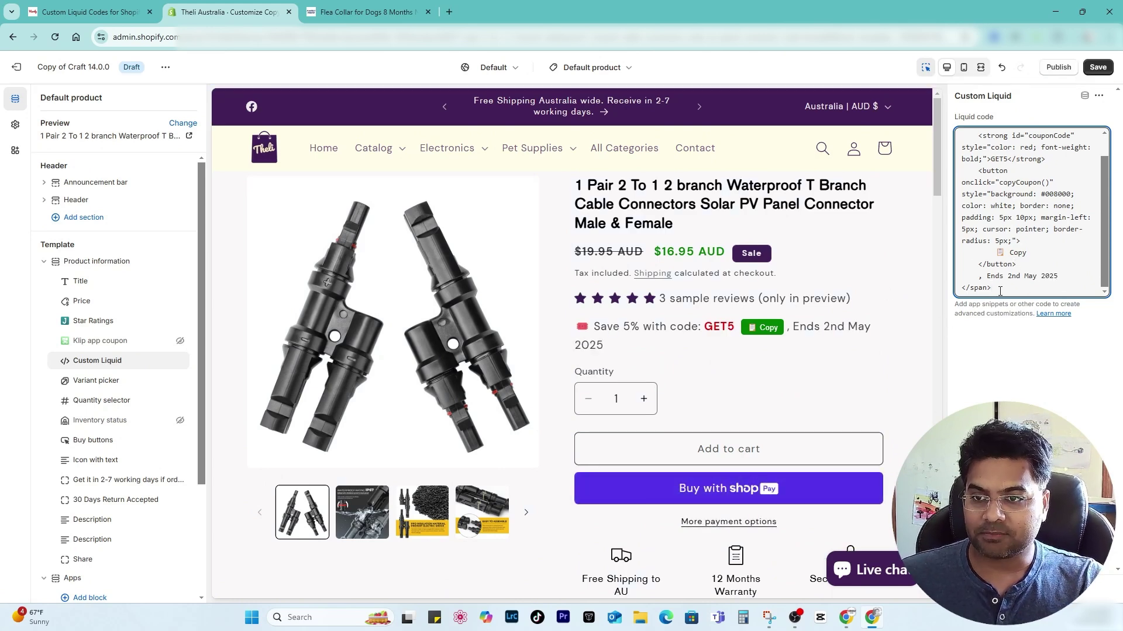
left_click(1000, 290)
key("Return")
key("Return")
key("Return")
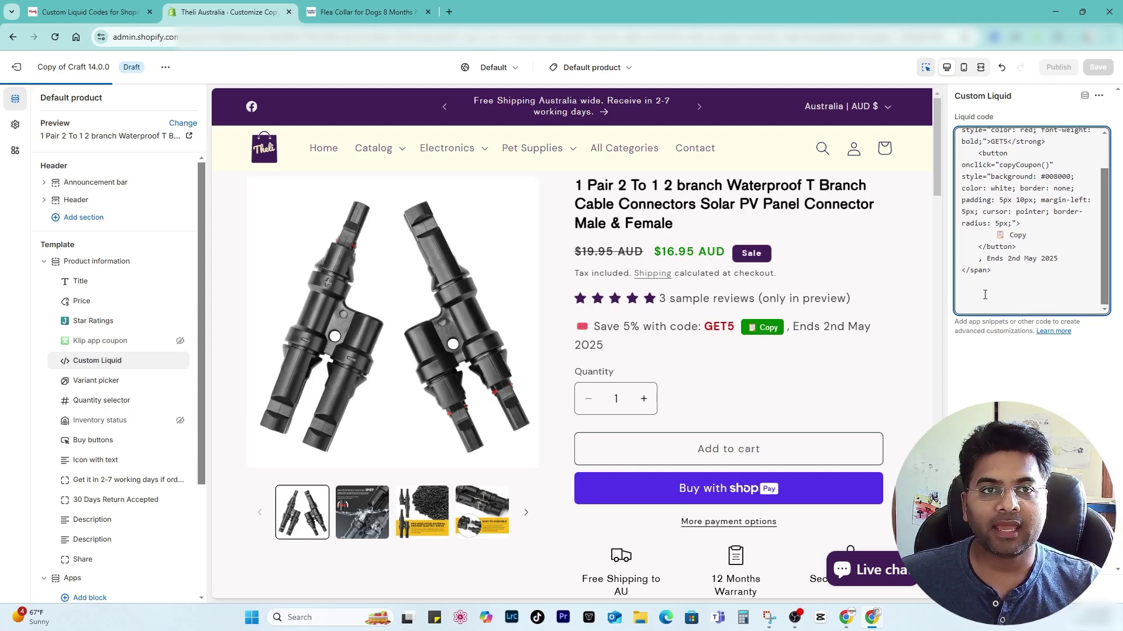
On the eComHardy guide, close DevTools and copy the step 7 copyCoupon script block.
left_click(88, 12)
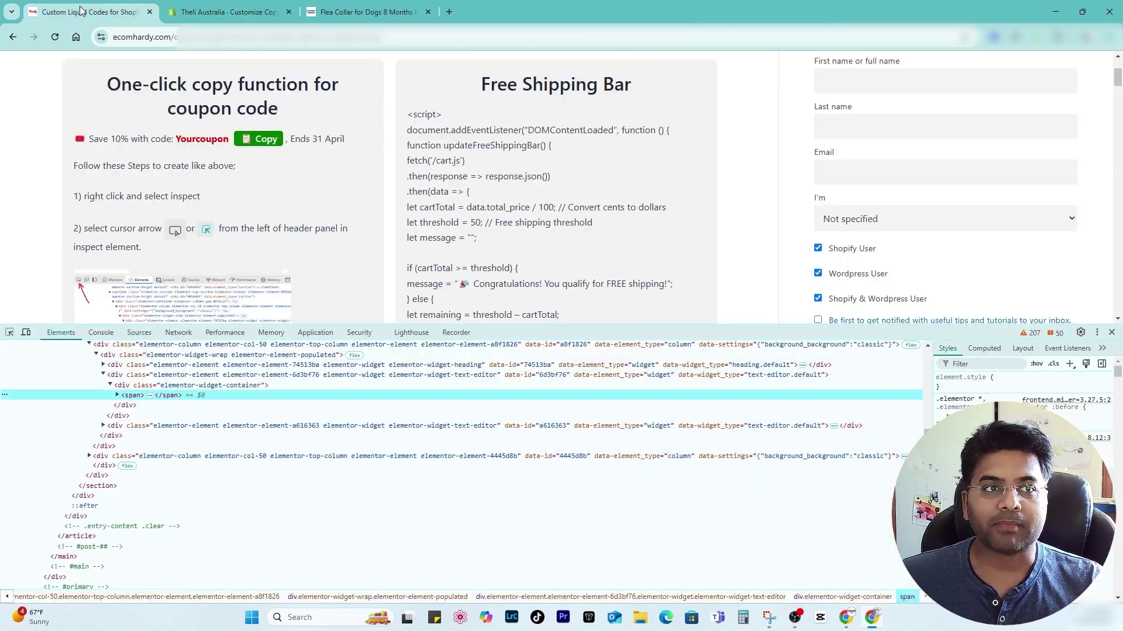
left_click(1111, 332)
scroll(202, 373, "down", 5)
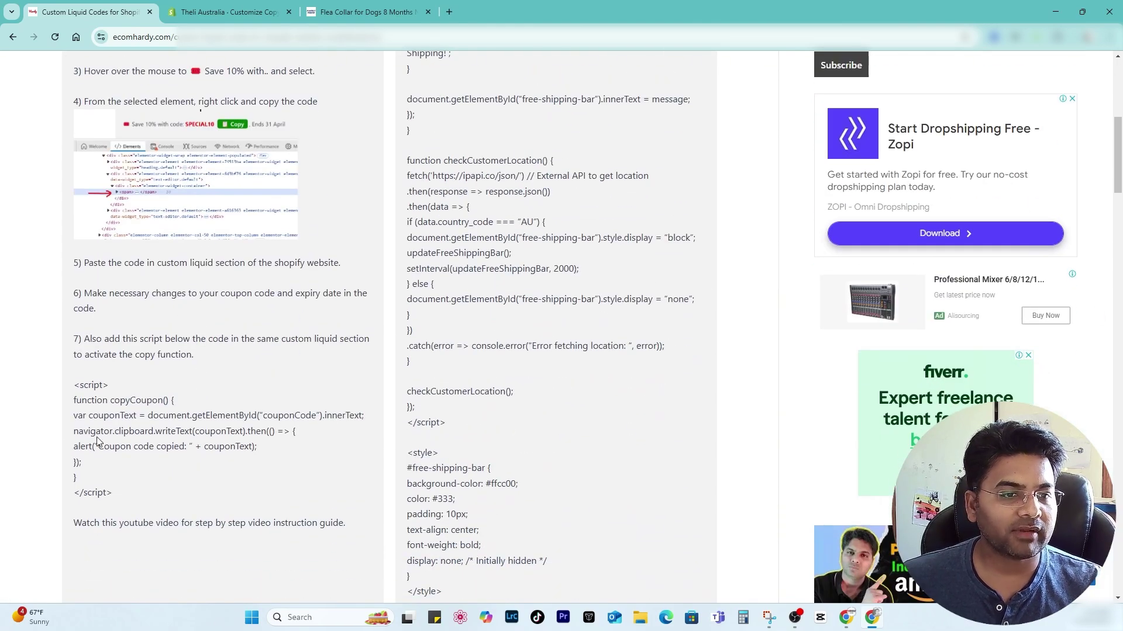
scroll(79, 341, "up", 1)
left_click_drag(74, 398, 86, 397)
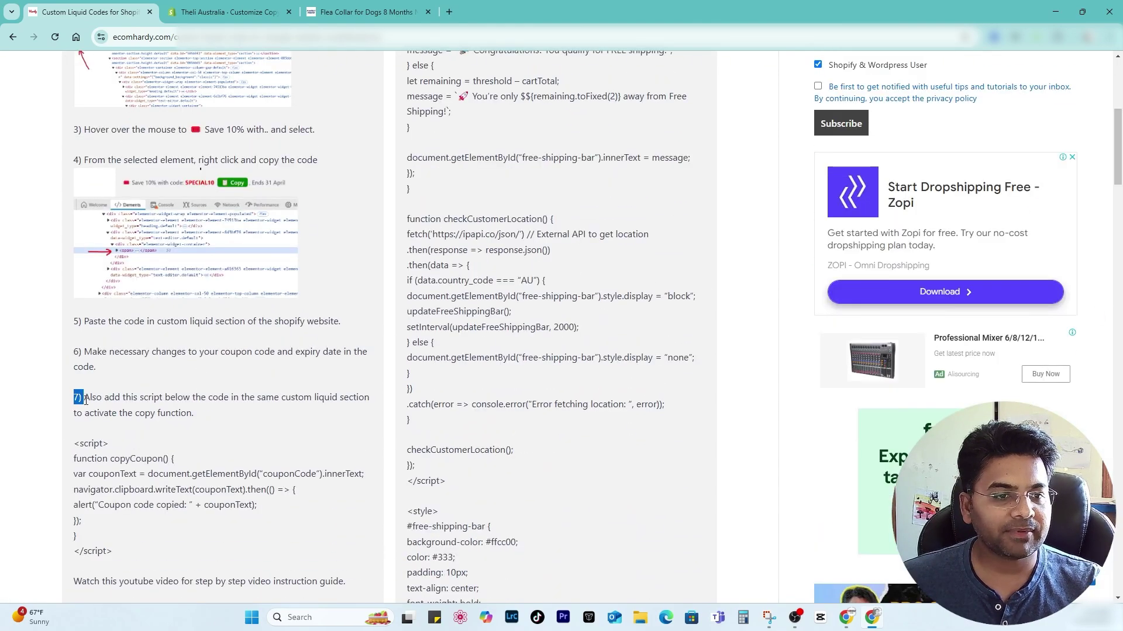
scroll(96, 302, "down", 3)
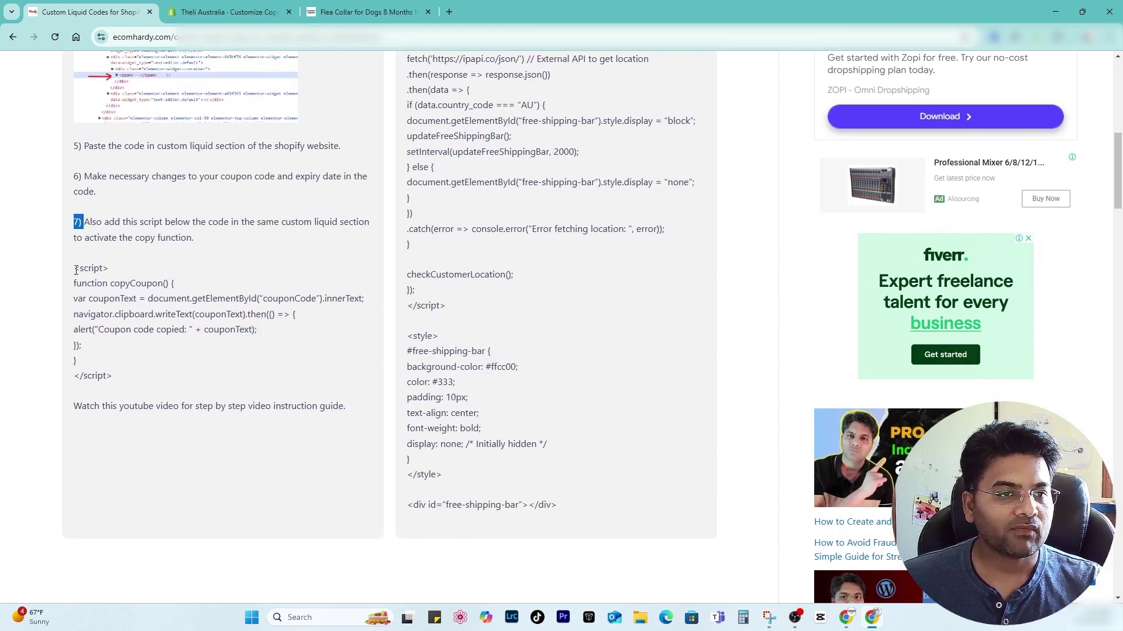
left_click_drag(76, 270, 113, 377)
key("ctrl+c")
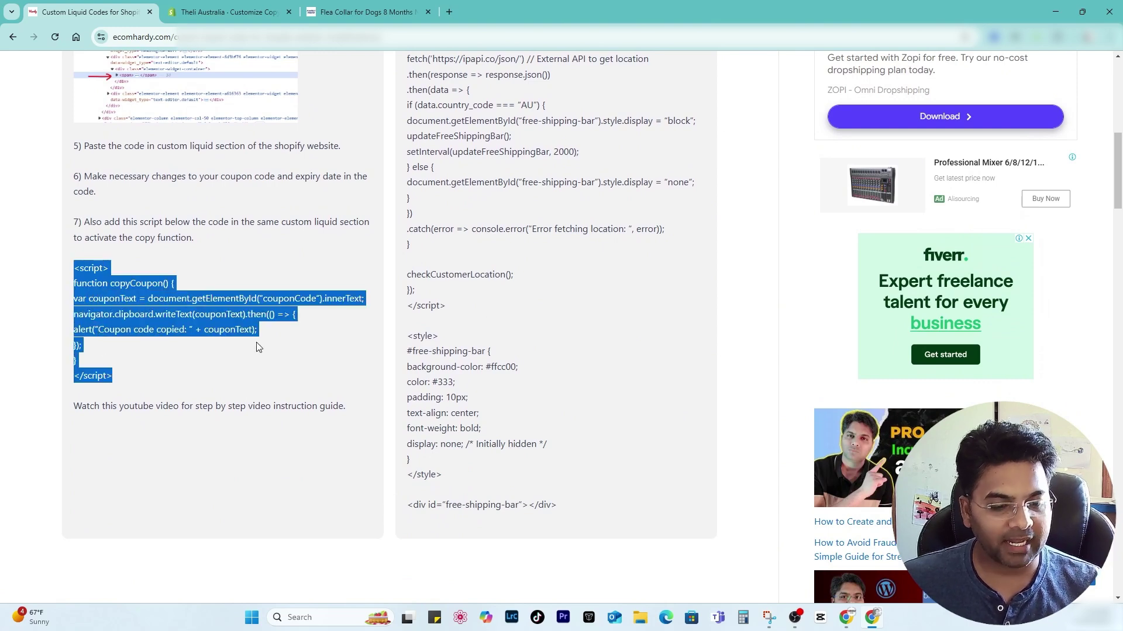
left_click(242, 5)
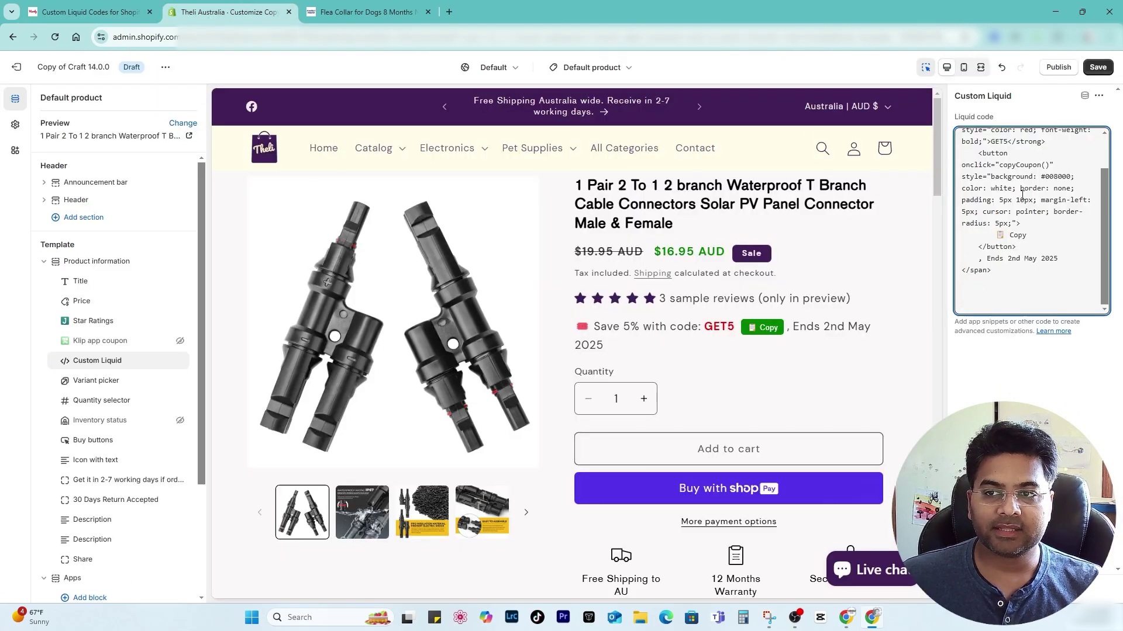
Paste the copyCoupon script below the coupon markup, test the Copy button, and save.
left_click(978, 295)
key("ctrl+v")
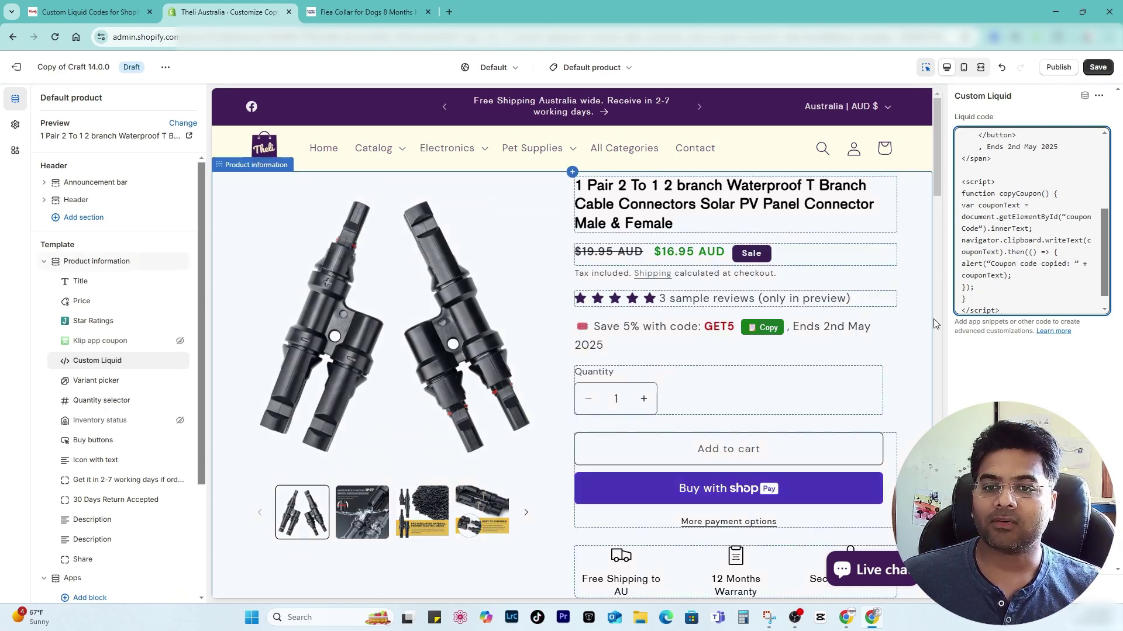
left_click(769, 328)
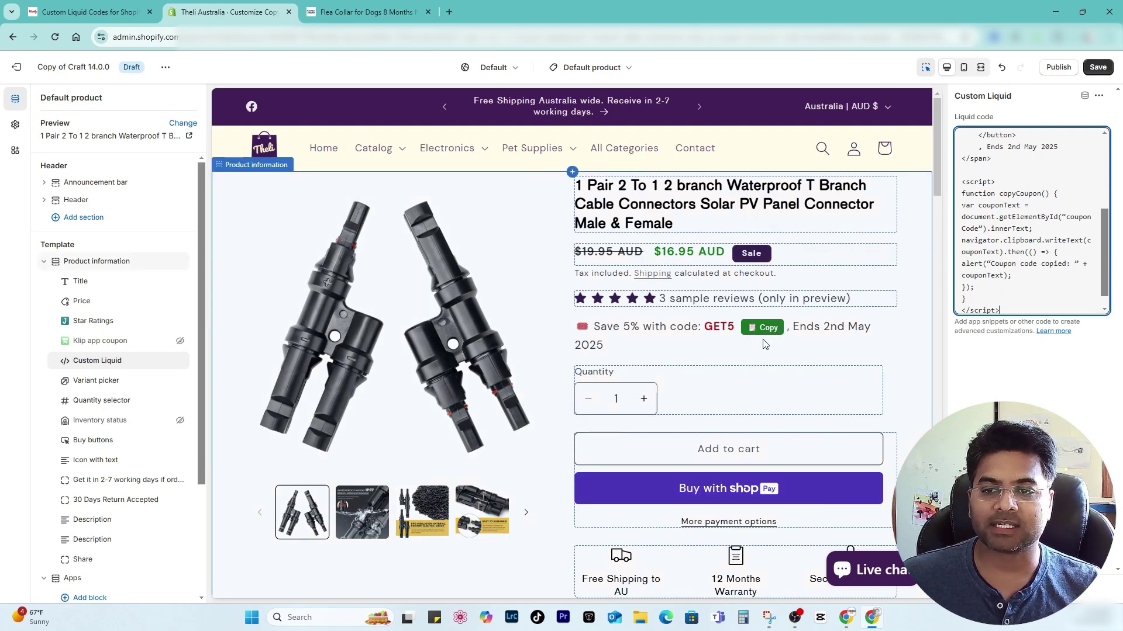
left_click(1097, 67)
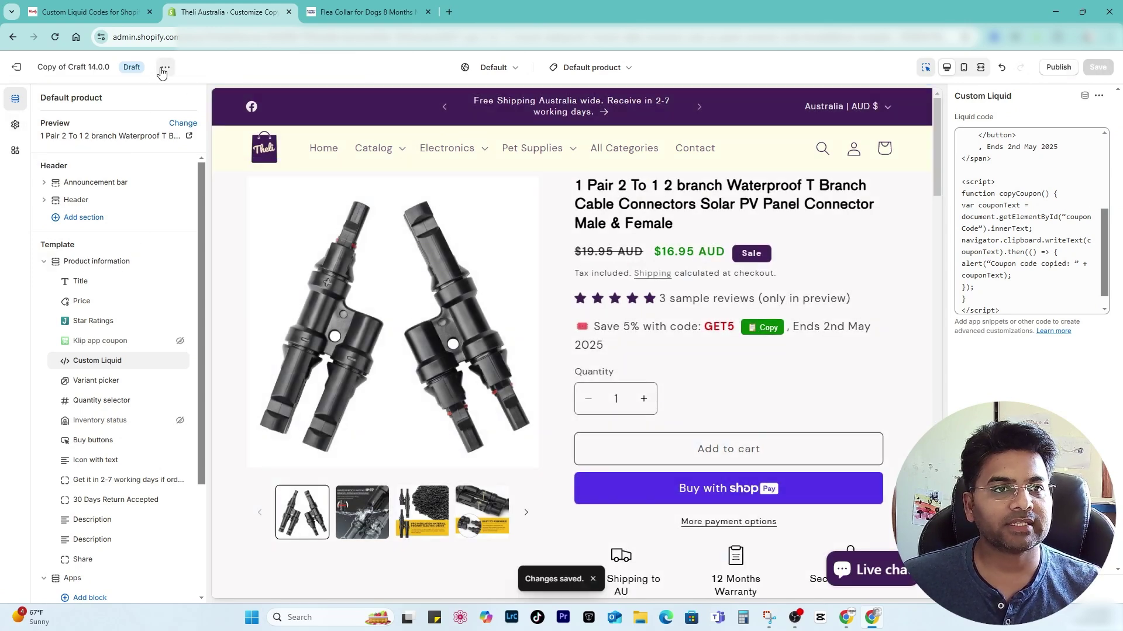
Preview the theme copy and open the waterproof portable dog bed from Popular Pet Bedding.
left_click(166, 68)
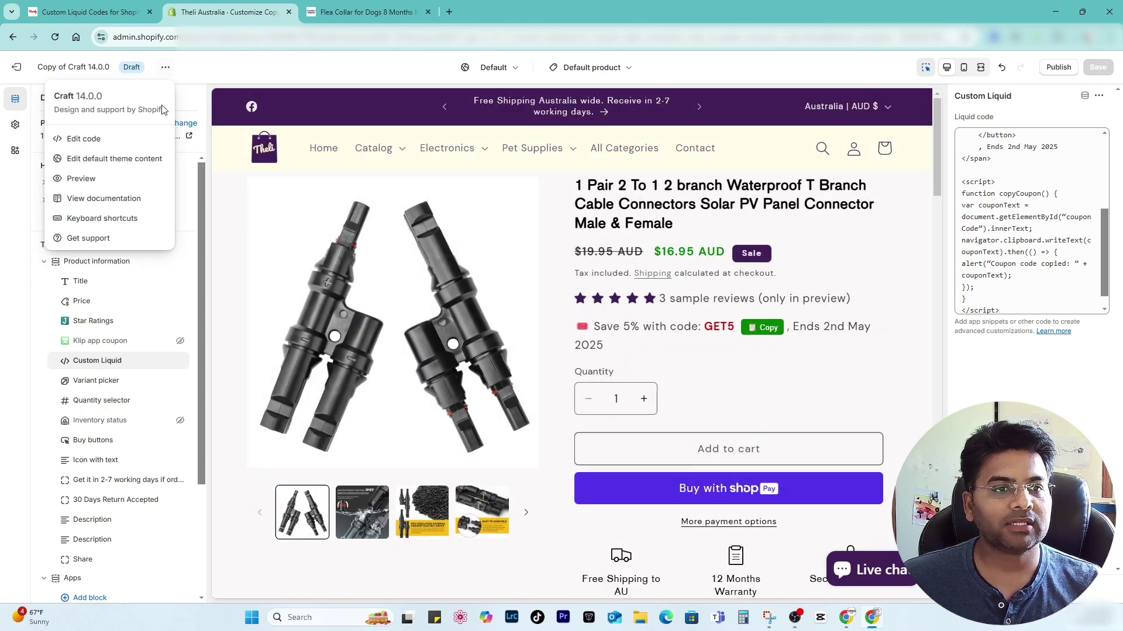
left_click(85, 178)
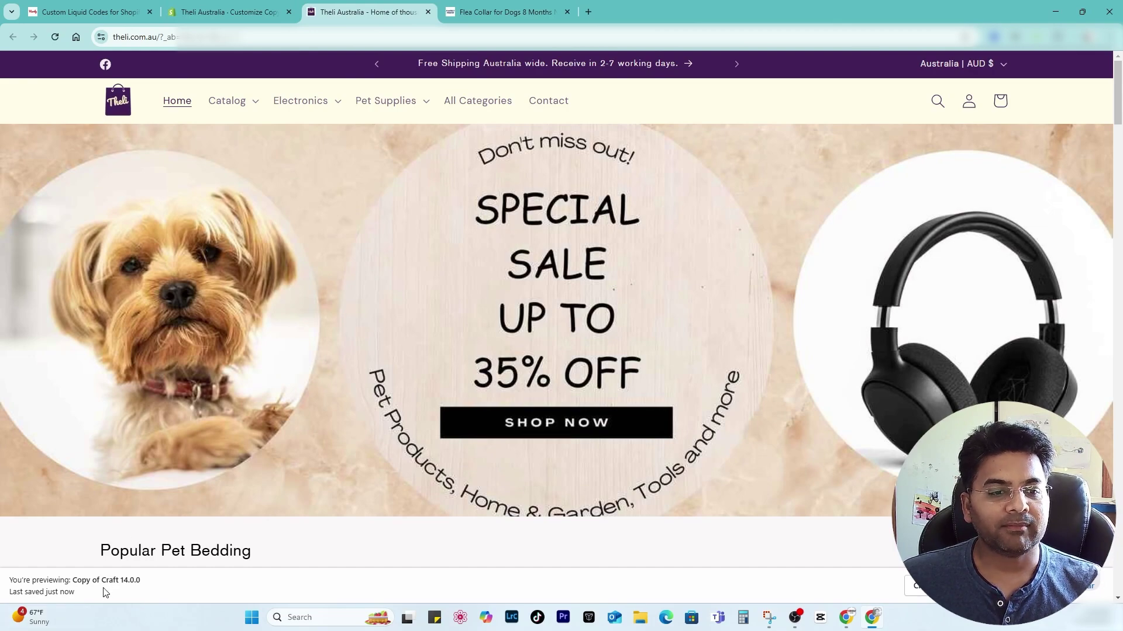
scroll(536, 269, "down", 7)
left_click(584, 518)
left_click(869, 296)
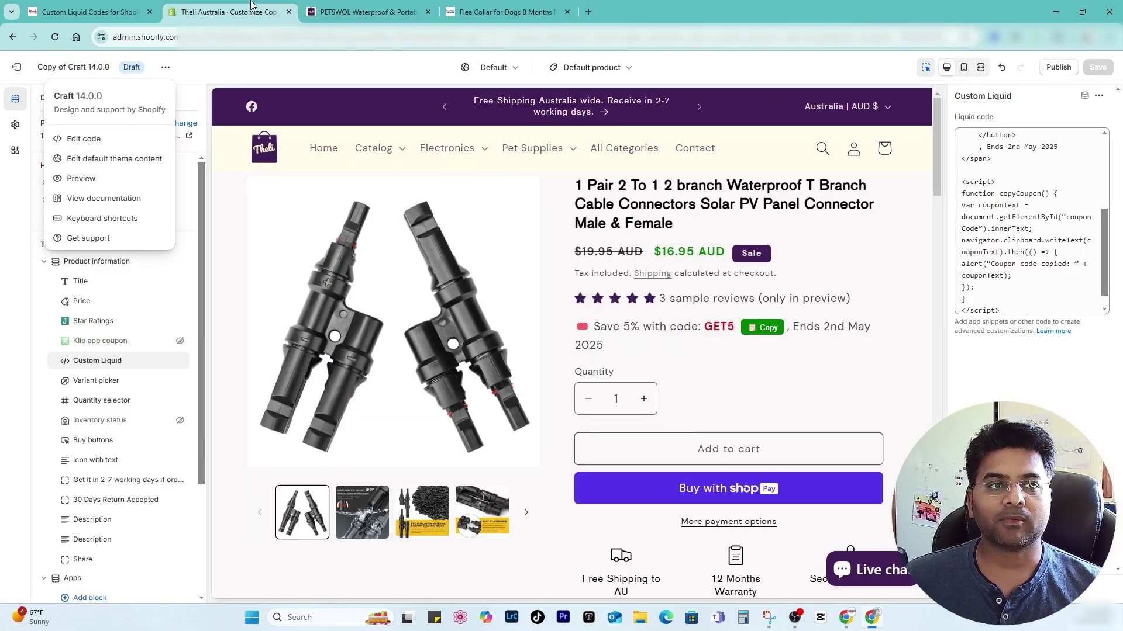
Publish Copy of Craft 14.0.0 through the Save and publish confirmation.
left_click(23, 341)
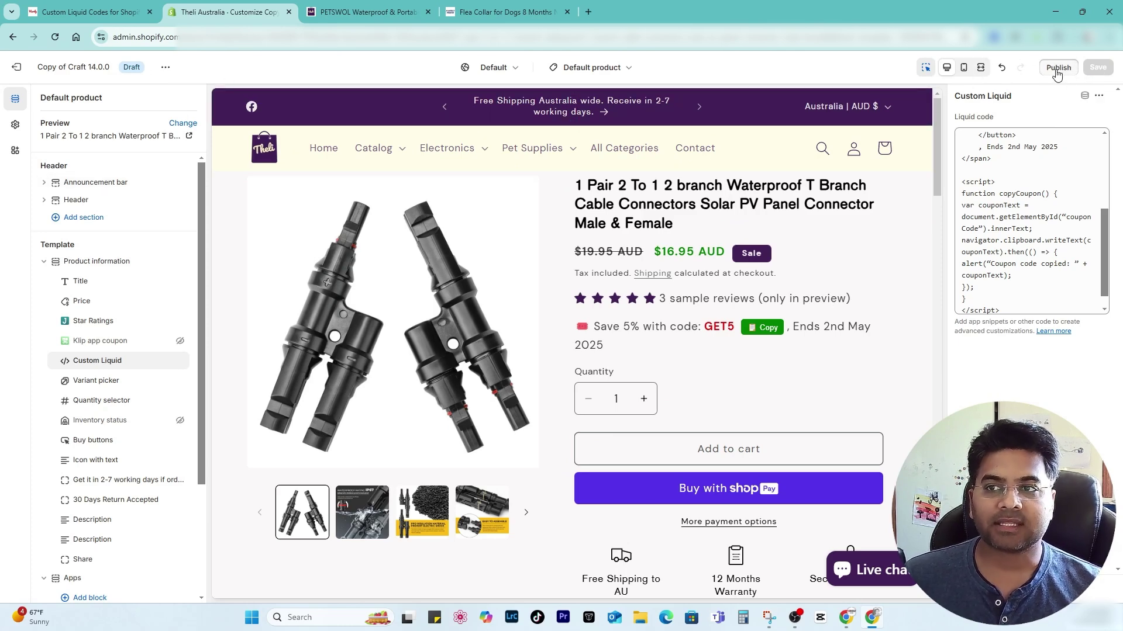
left_click(1057, 69)
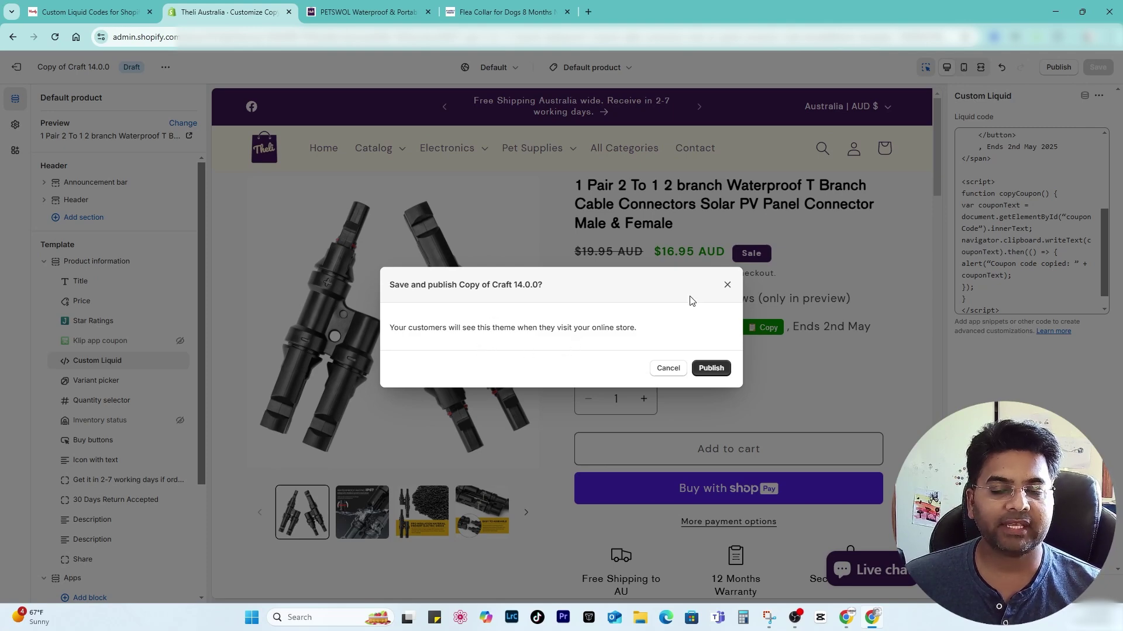
left_click(710, 370)
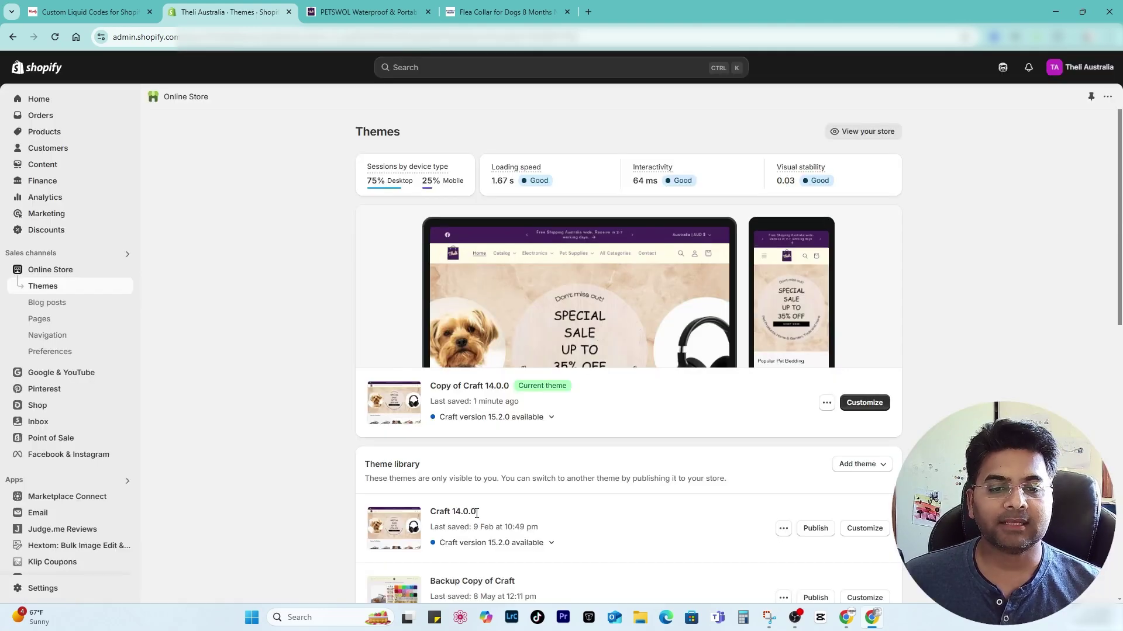
left_click_drag(477, 512, 429, 513)
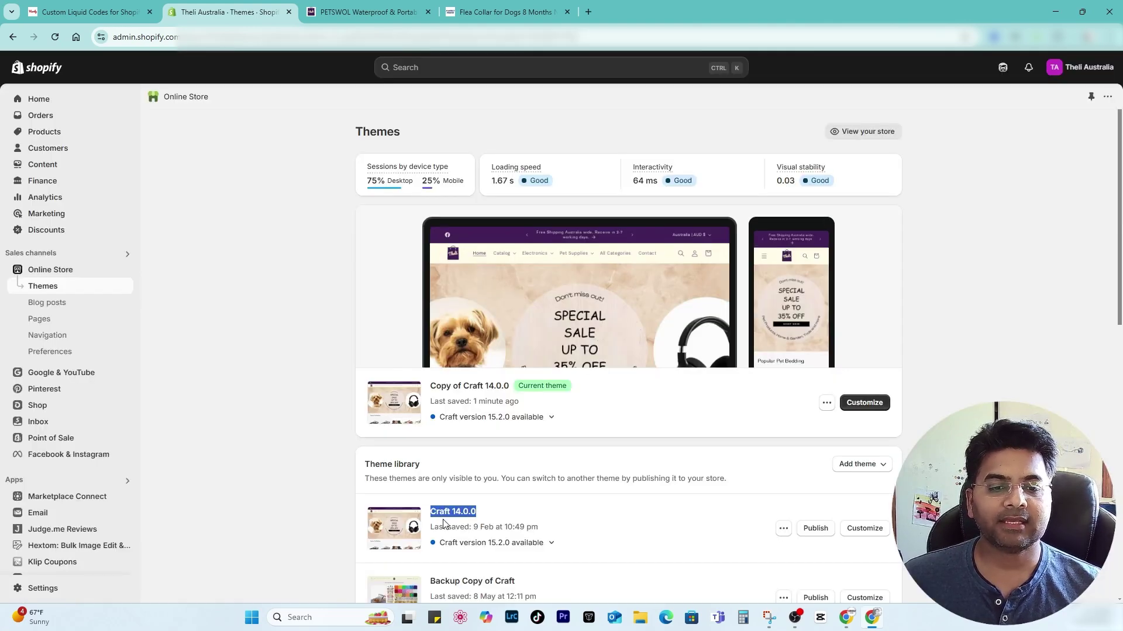
left_click(451, 506)
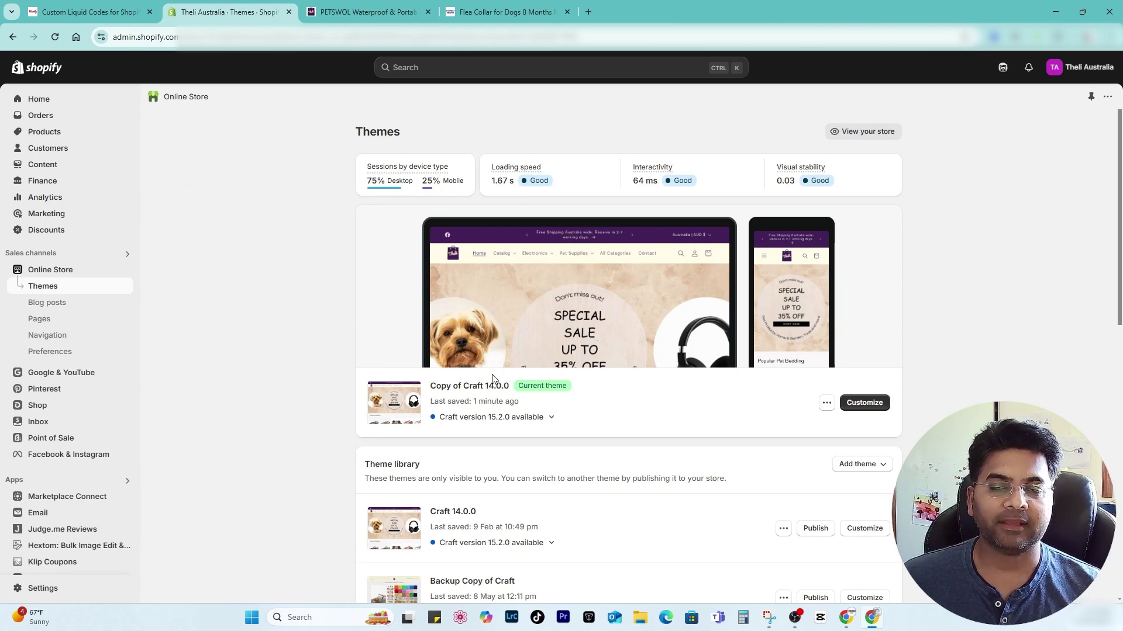
Return to the ecomhardy.com Custom Liquid Codes guide, clear the script selection, and show the one-click coupon copy heading.
key("ctrl+1")
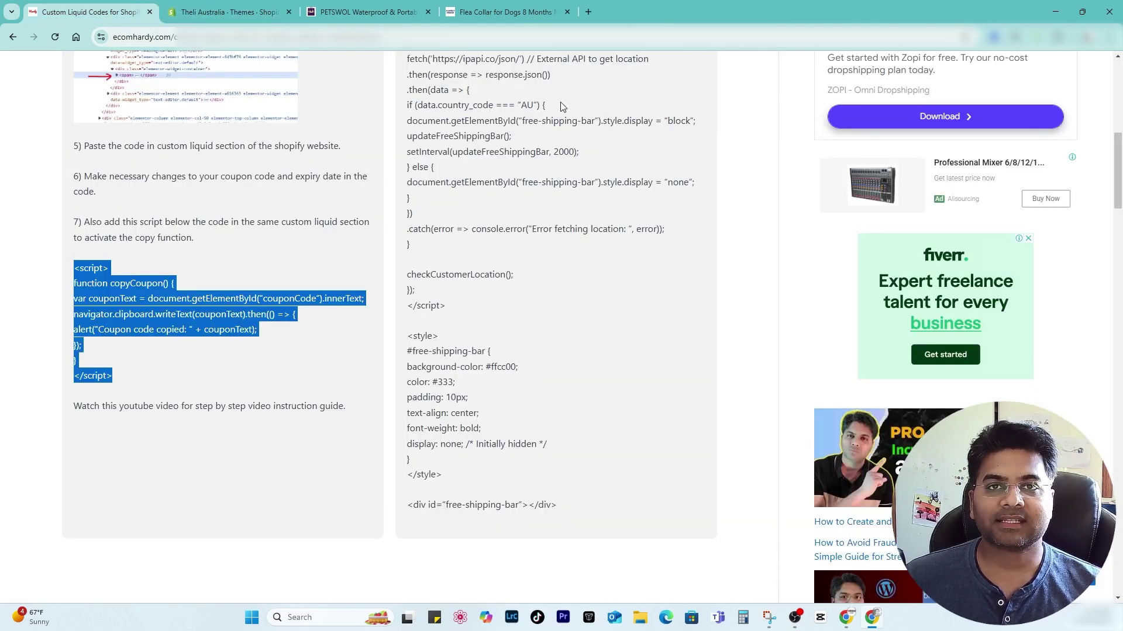
left_click(380, 387)
scroll(129, 158, "up", 7)
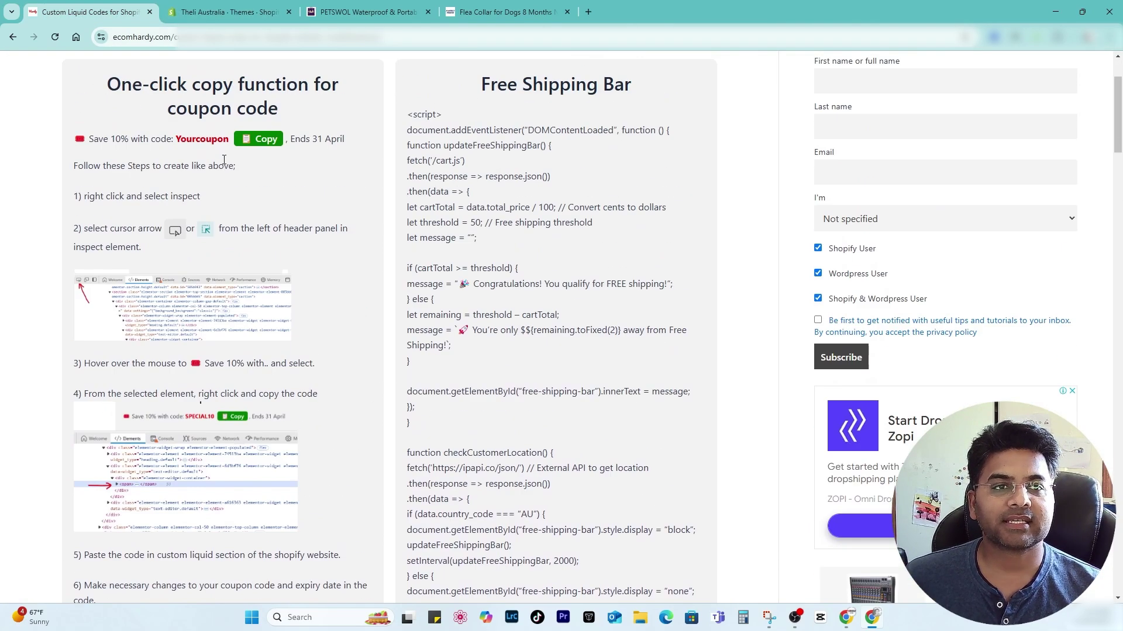